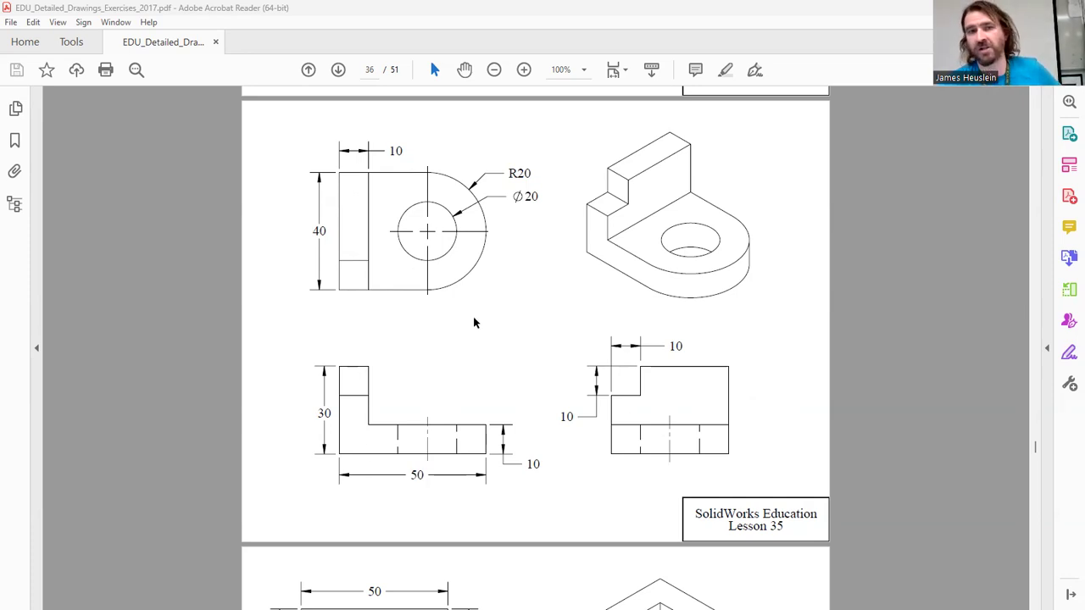
Switch to Autodesk Inventor and close the open parts Part8 and Part7.
drag(445, 9, 442, 0)
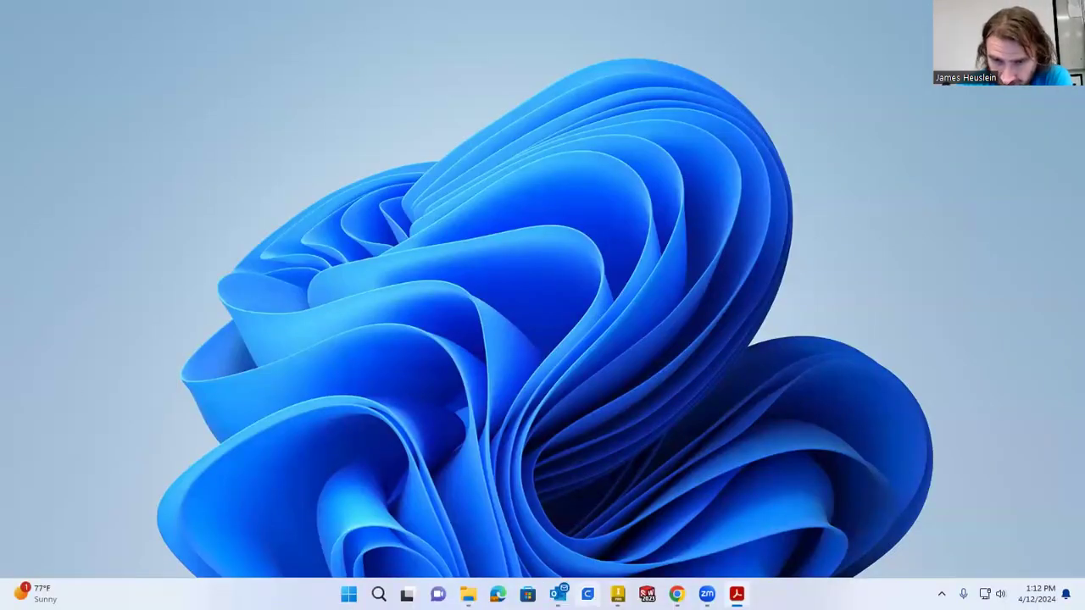
click(588, 593)
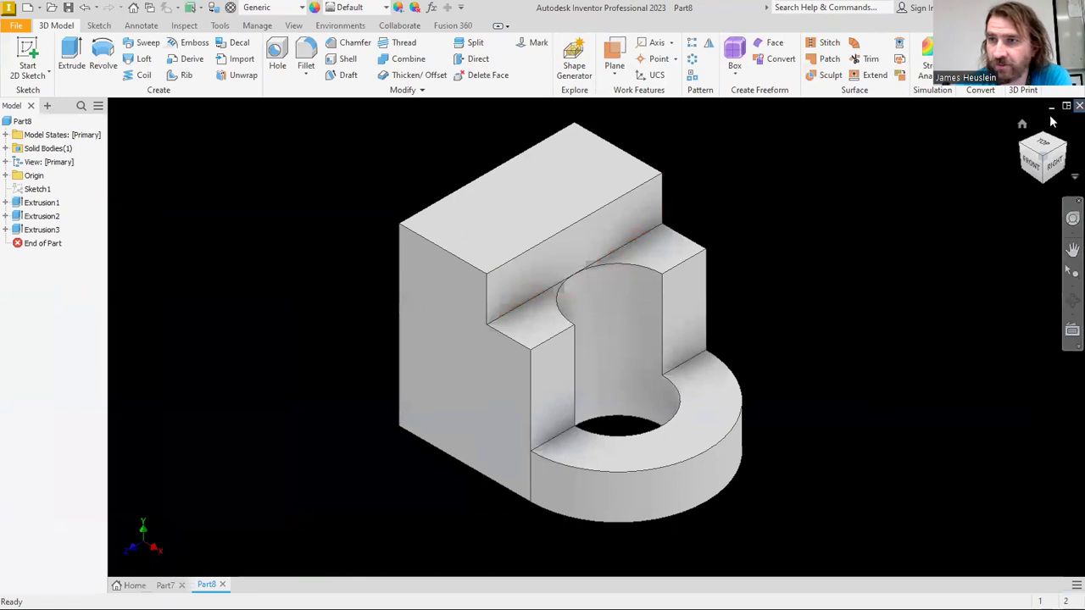
click(1079, 106)
click(509, 324)
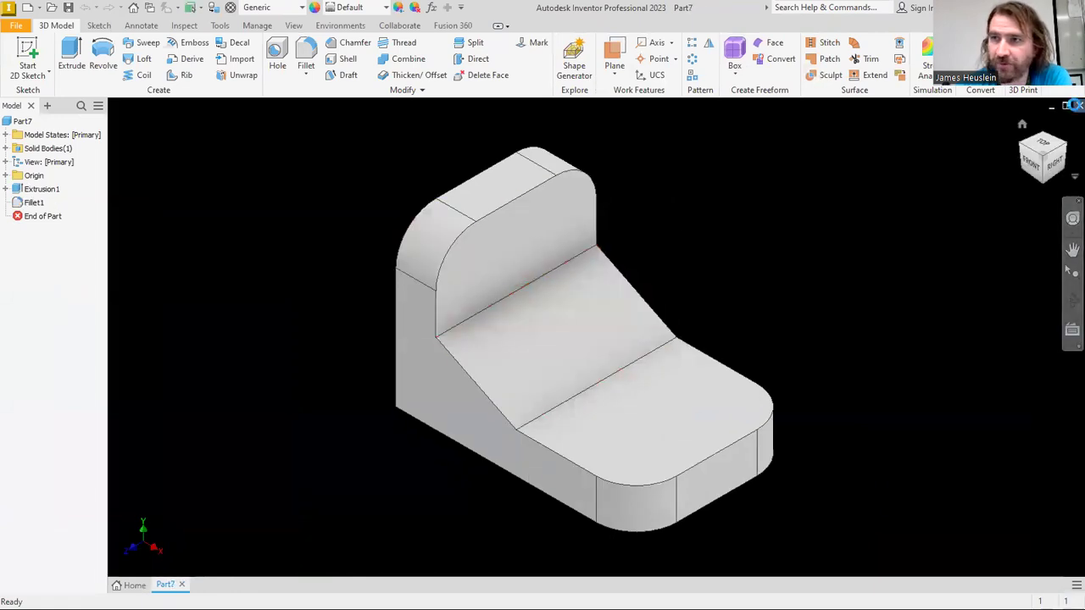
click(1079, 106)
click(532, 328)
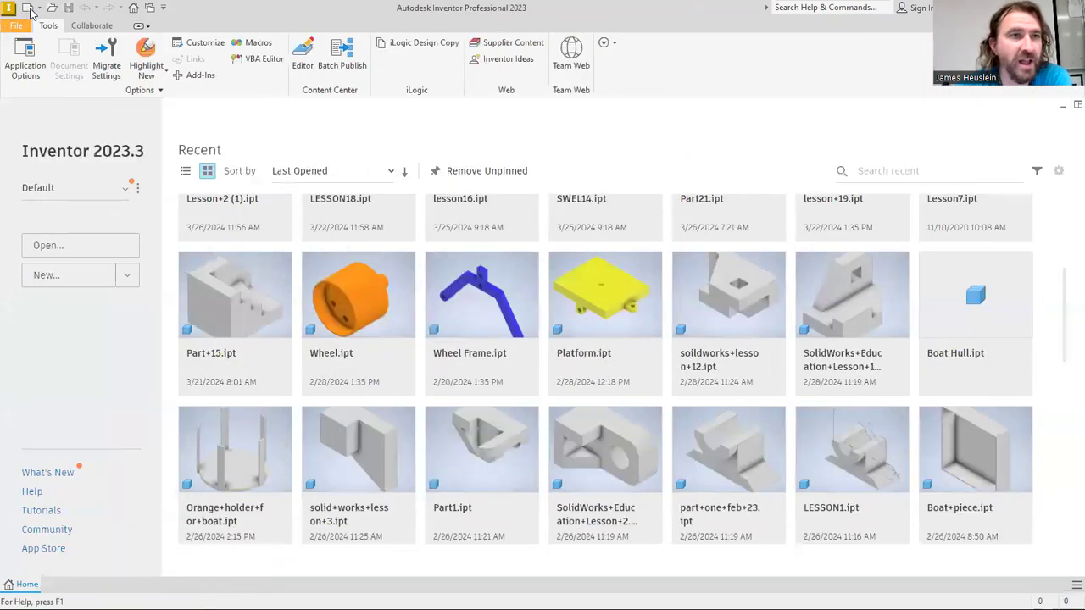
Create a new part and start a 2D sketch on the horizontal origin plane.
click(28, 7)
double_click(487, 186)
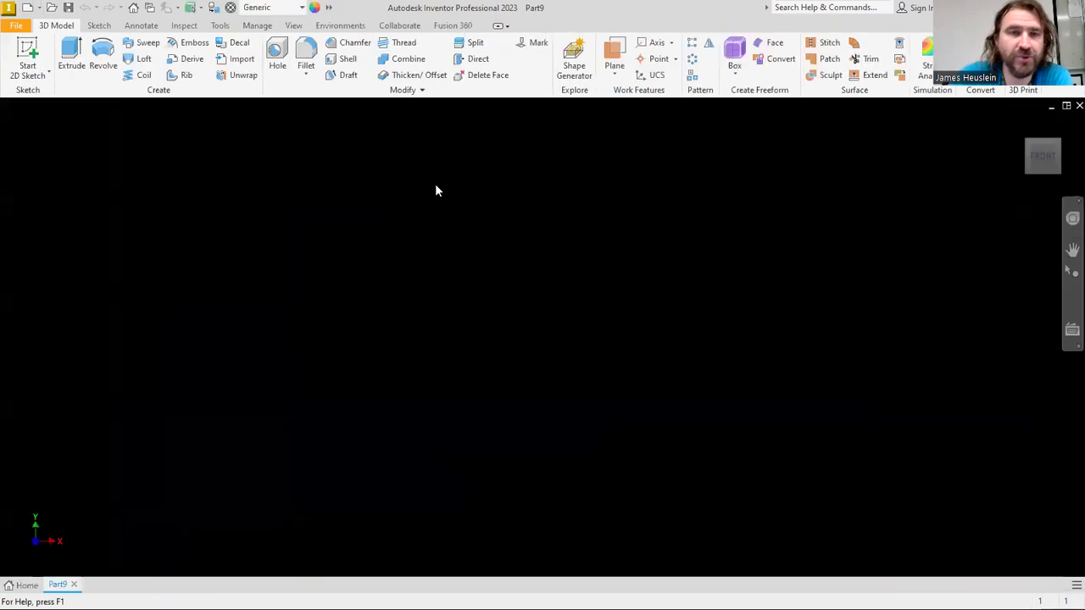
click(78, 49)
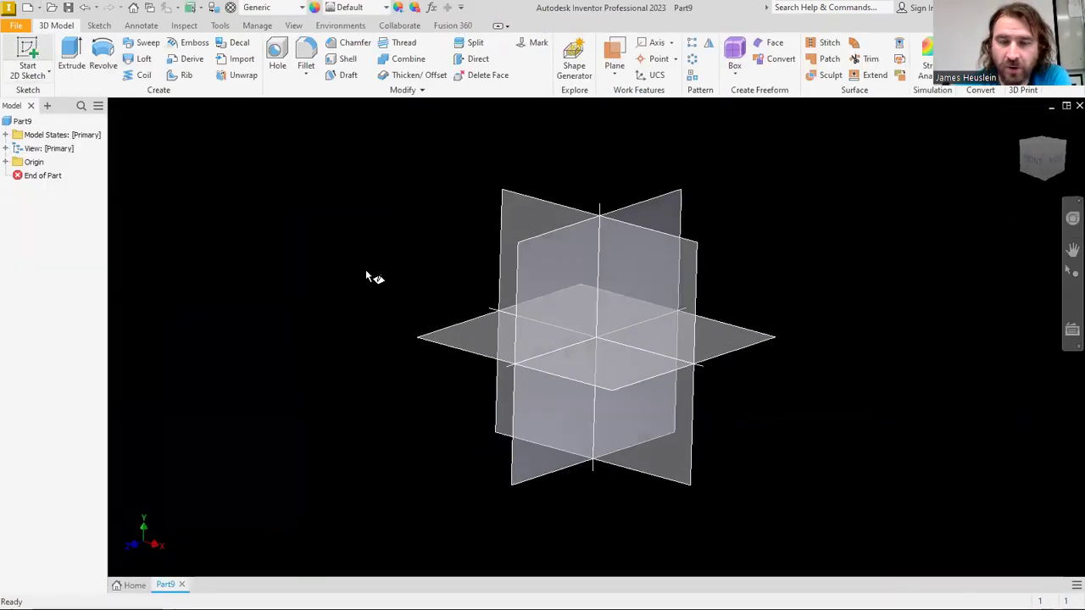
click(437, 320)
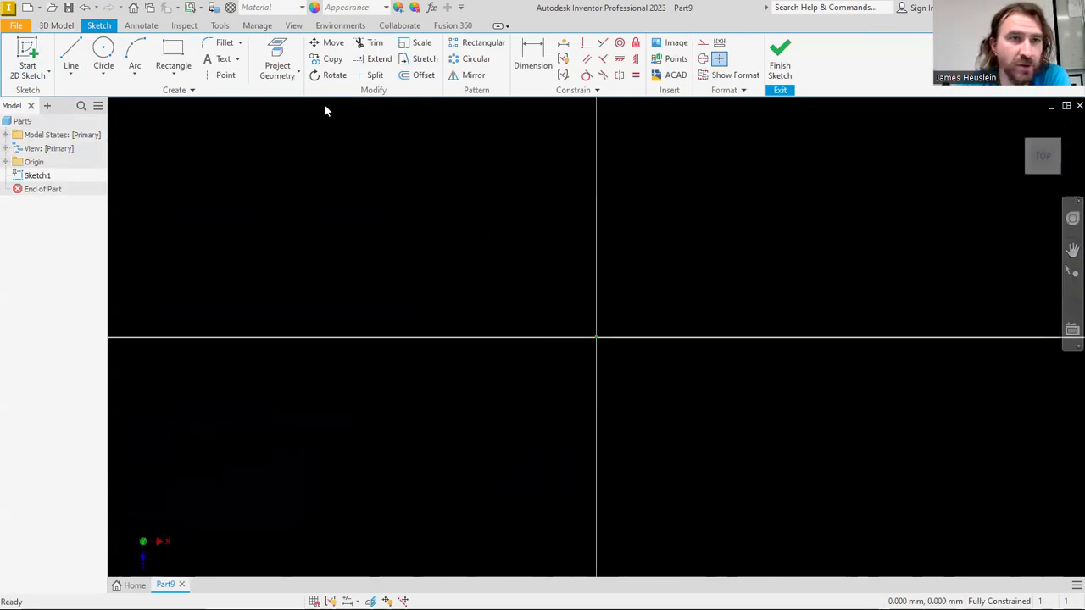
Draw a 40 mm diameter circle centred on the sketch origin.
click(103, 55)
click(597, 336)
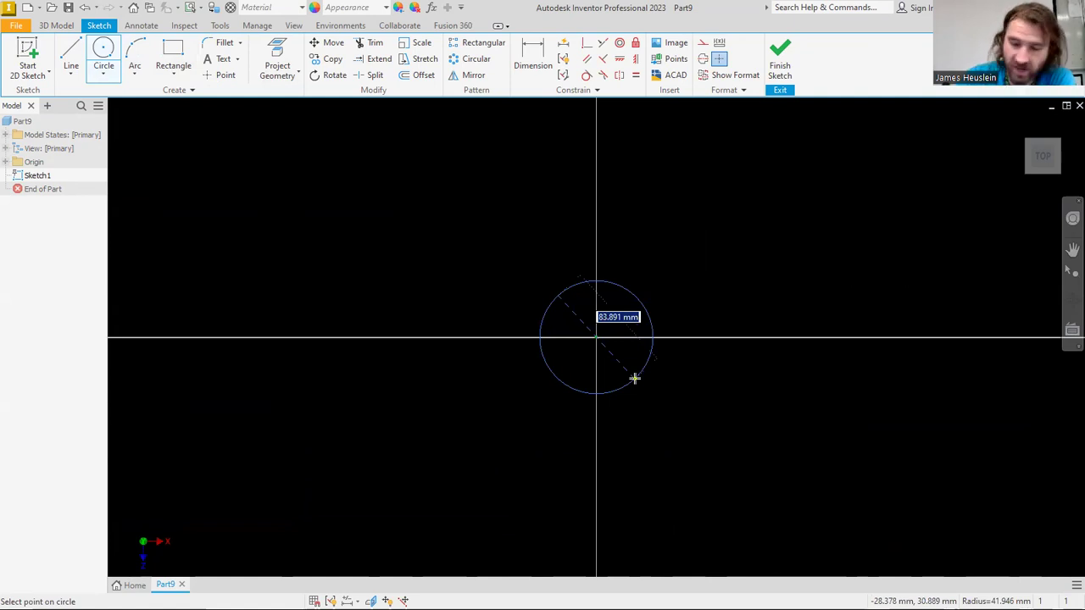
text(40)
key(Return)
scroll(744, 427, up, 3)
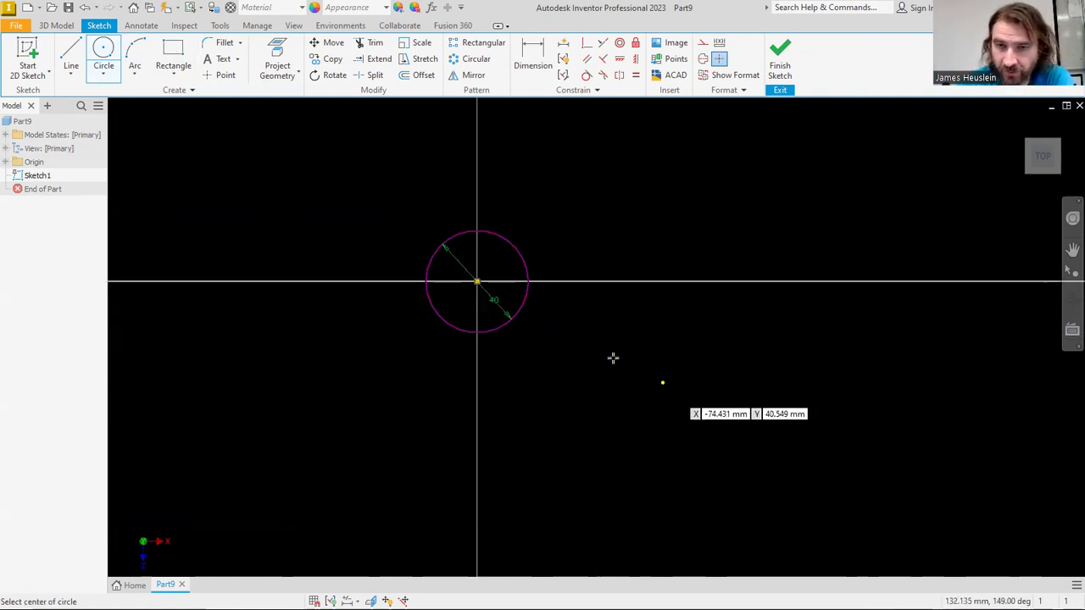
scroll(484, 302, up, 3)
Draw a concentric 20 mm diameter circle at the origin for the hole.
click(473, 266)
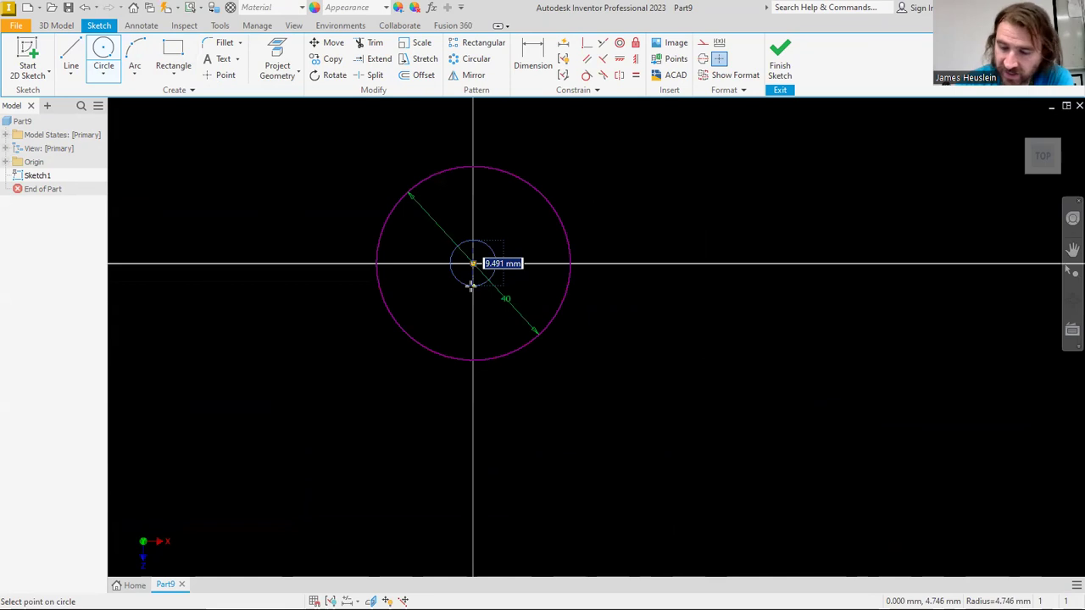
text(40)
key(Return)
right_click(197, 167)
click(254, 170)
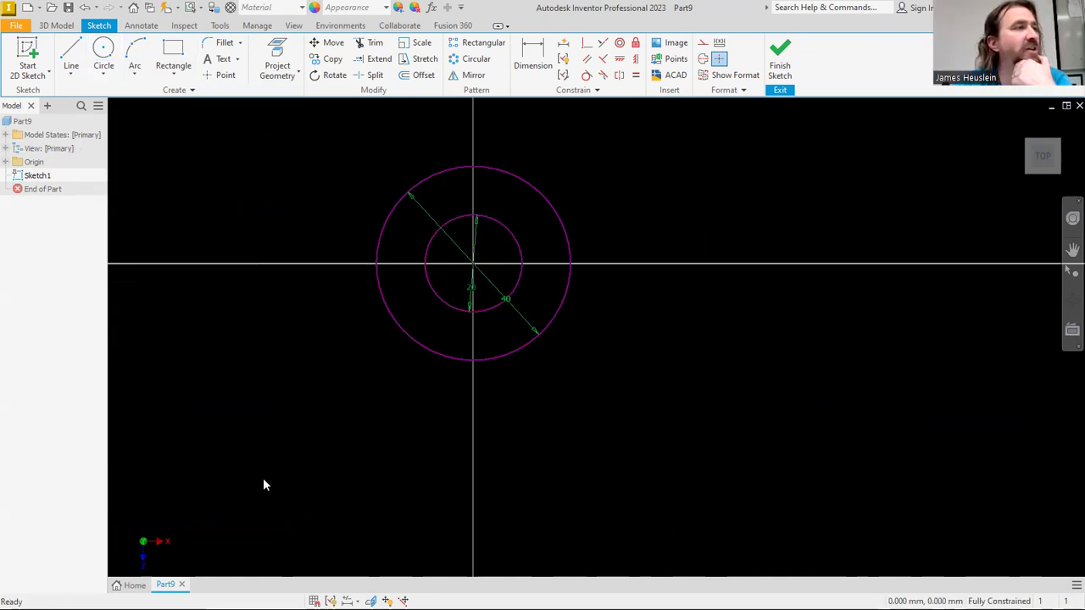
Draw lines from the outer circle's top point 30 mm left, 40 mm down, and back to the circle's bottom point.
key(l)
click(473, 166)
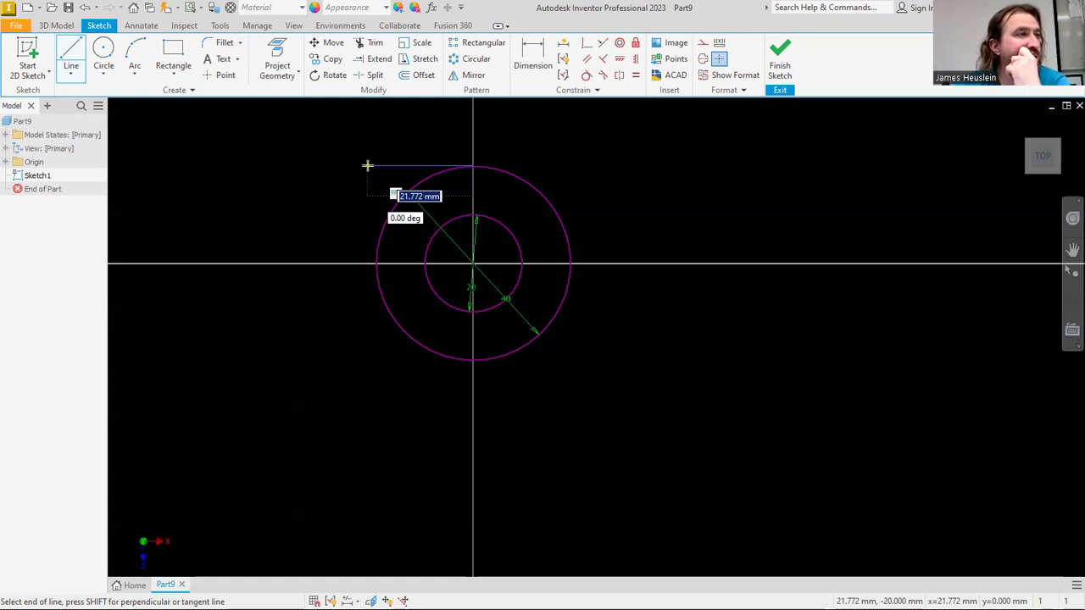
text(30)
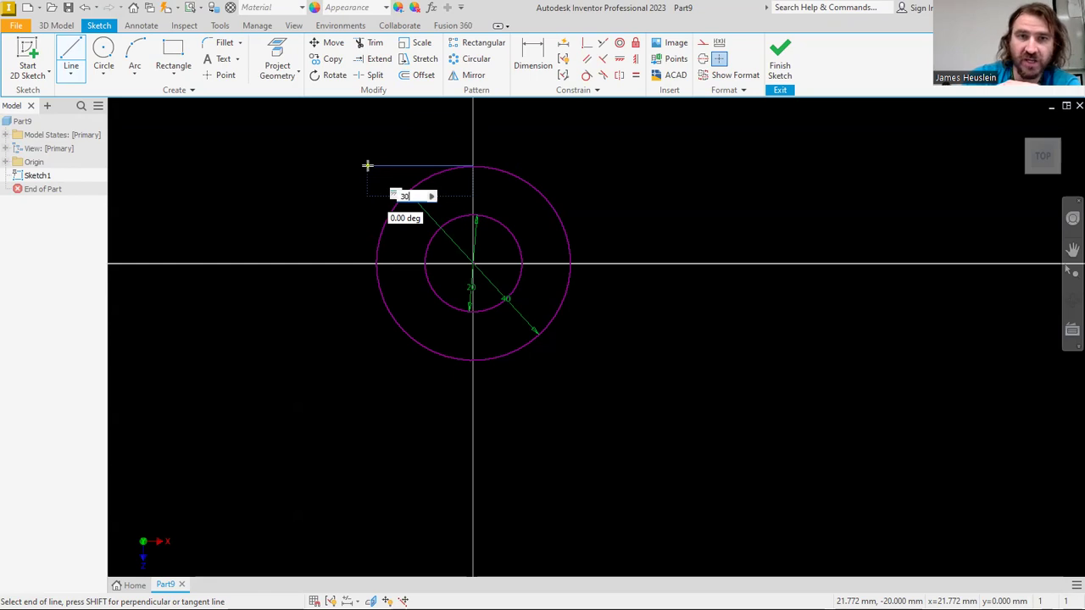
key(Return)
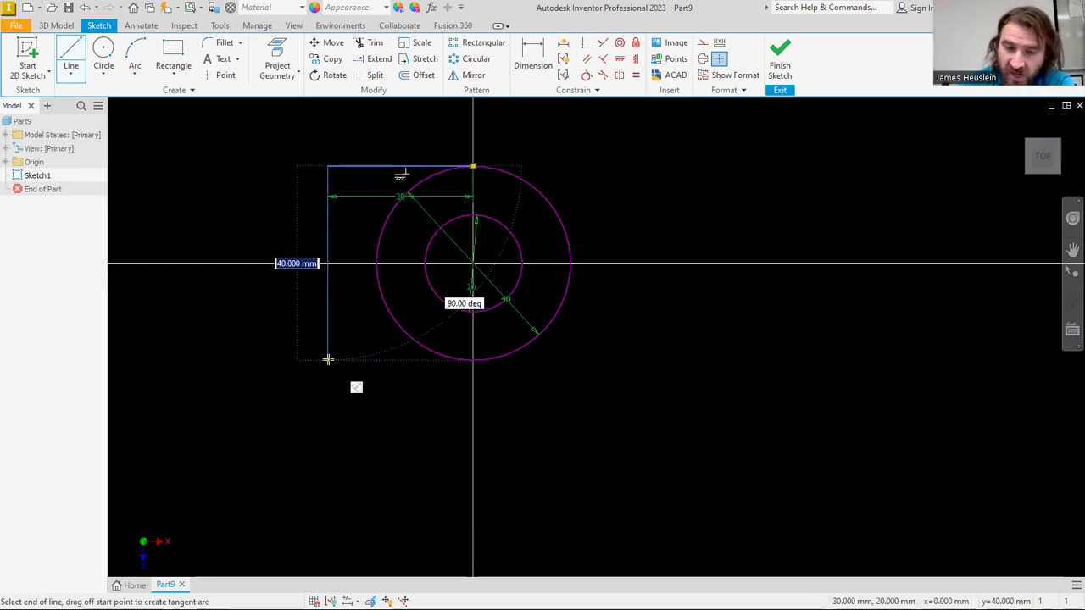
click(327, 359)
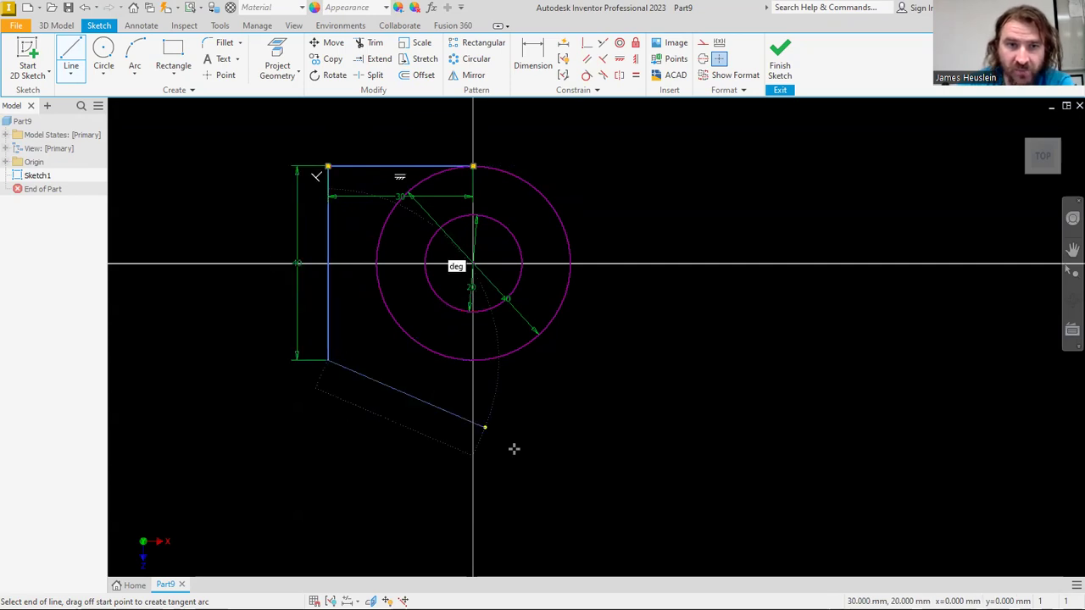
click(473, 359)
right_click(478, 407)
click(483, 369)
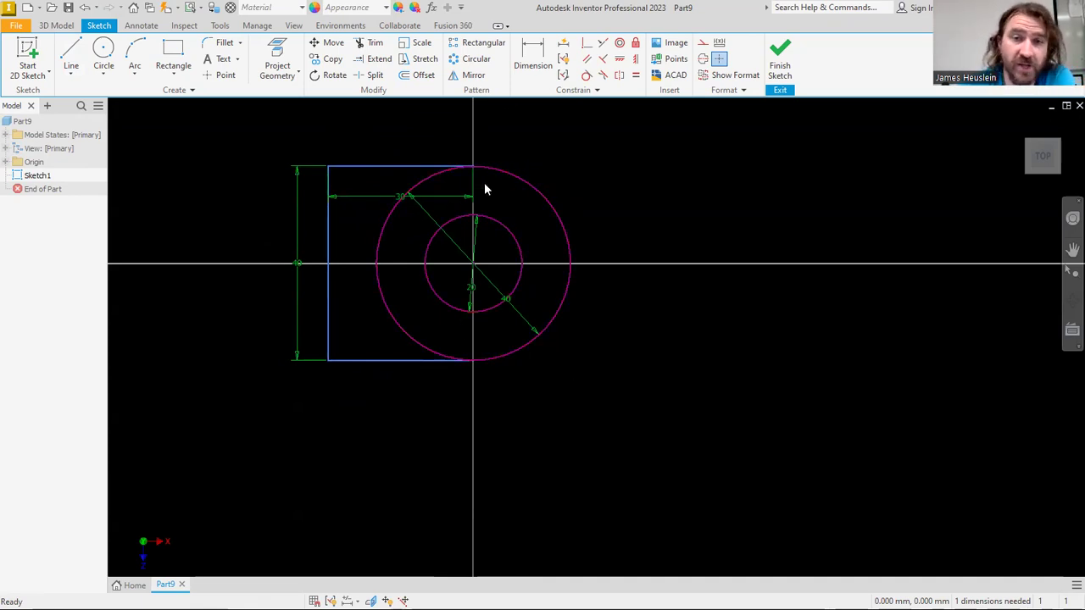
Make the upper horizontal line tangent to the outer circle and move its 30 mm dimension above the profile.
click(585, 74)
click(428, 166)
click(432, 175)
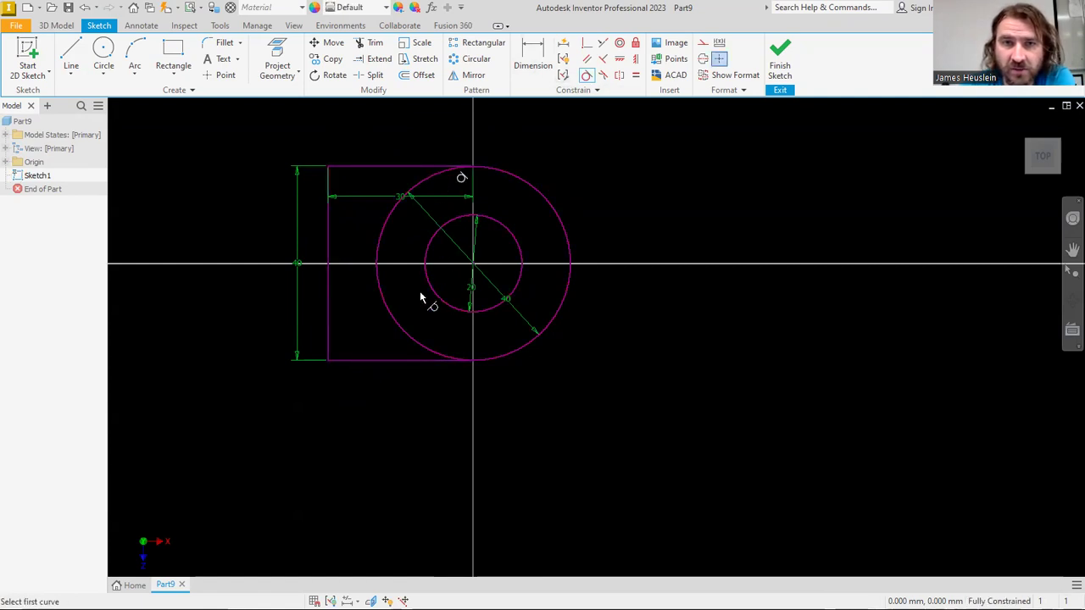
right_click(621, 205)
click(666, 200)
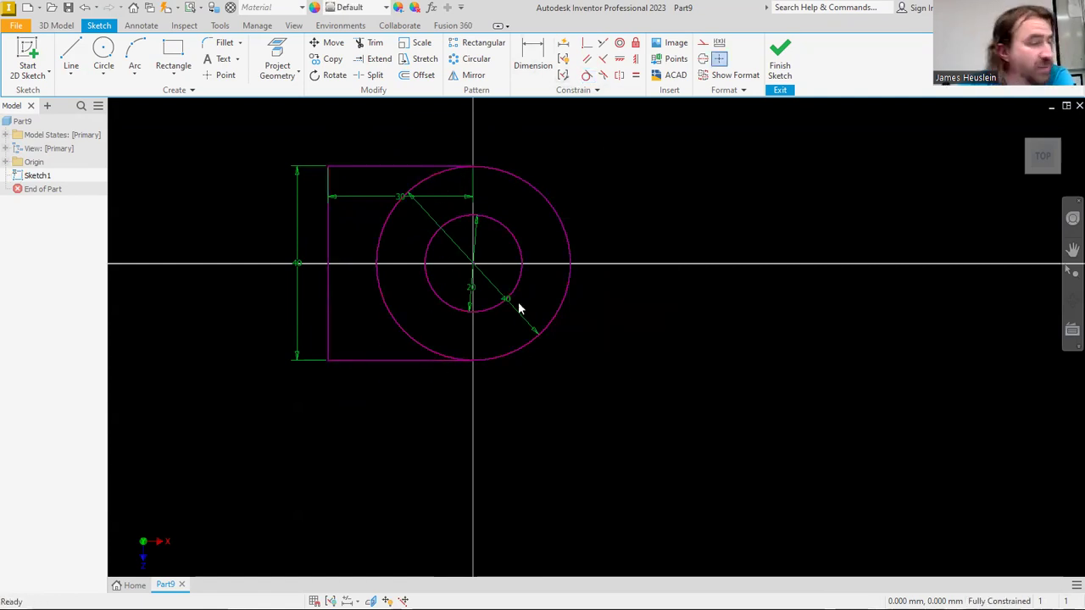
drag(405, 201, 448, 151)
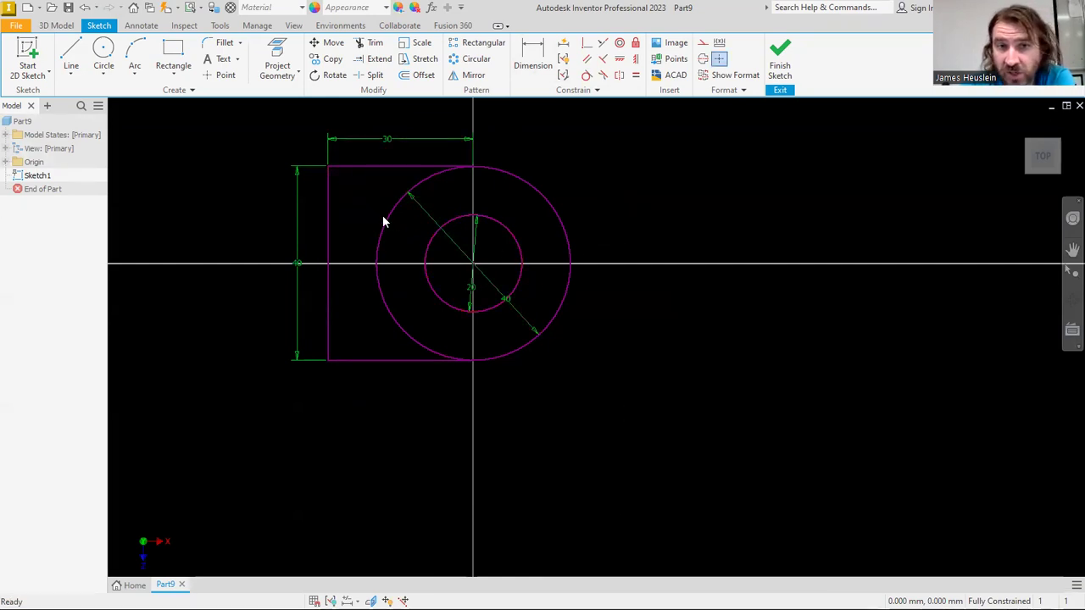
Trim away the left half of the outer circle to leave a rounded end.
click(370, 42)
click(403, 189)
key(Escape)
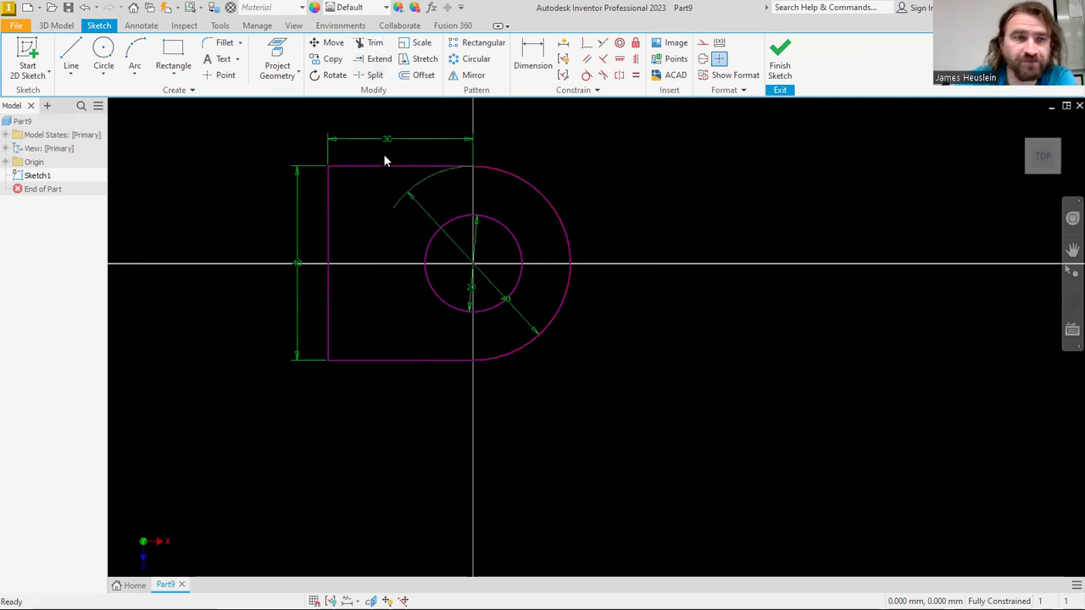
Draw a 30 mm vertical line down from the upper edge near the left side, then a horizontal line to the left edge.
click(70, 55)
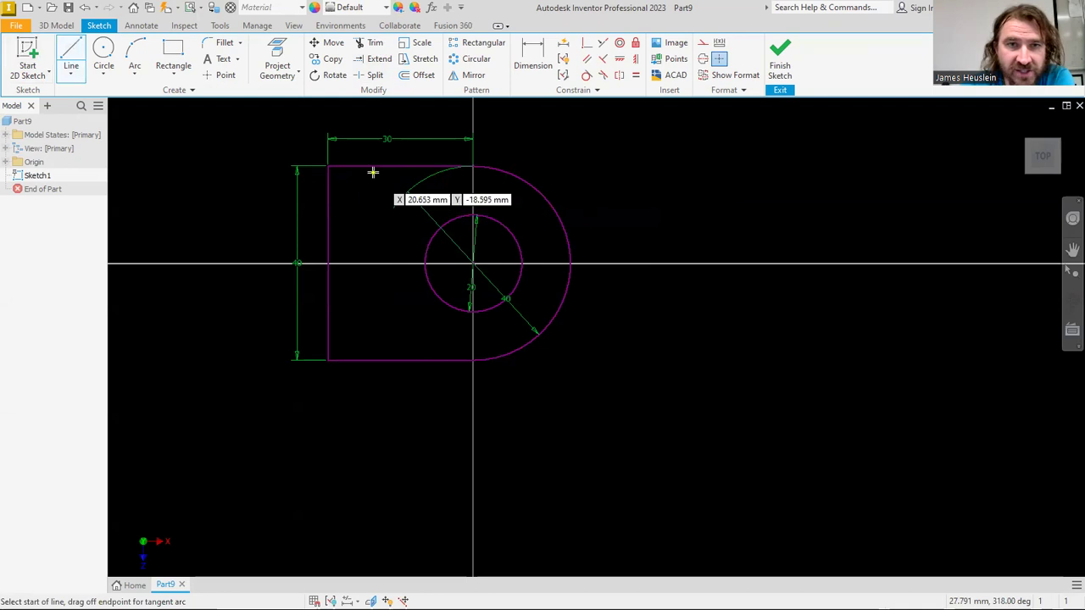
click(371, 167)
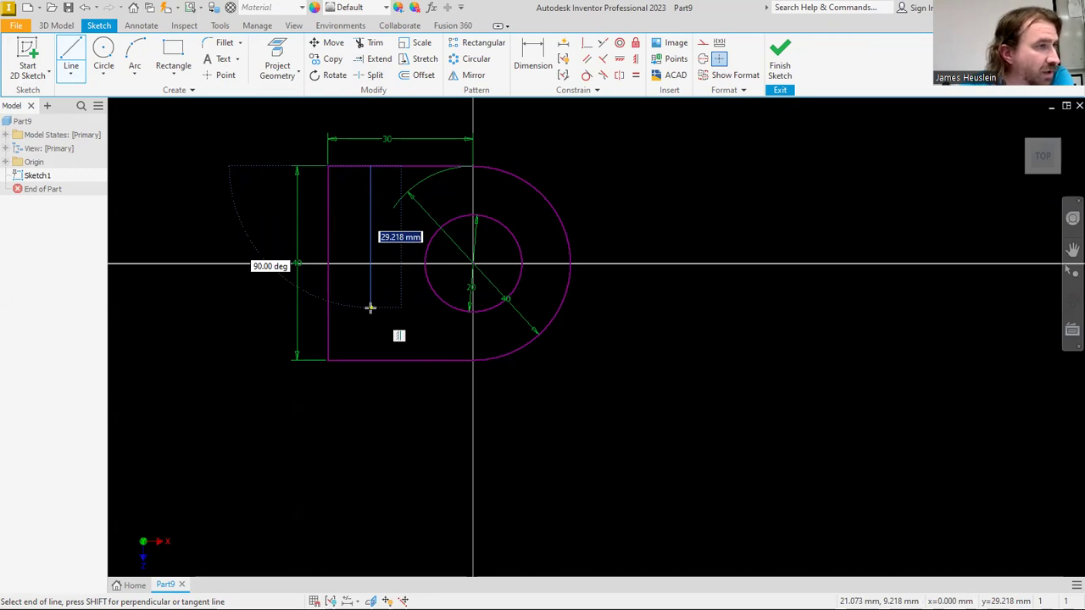
text(30)
key(Return)
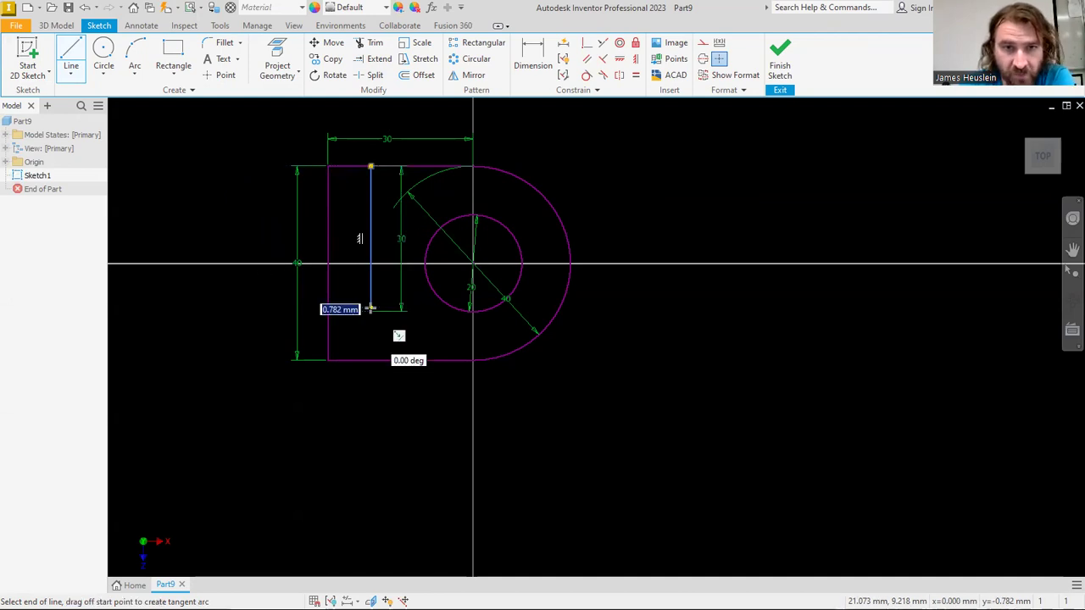
click(326, 311)
right_click(280, 301)
click(302, 284)
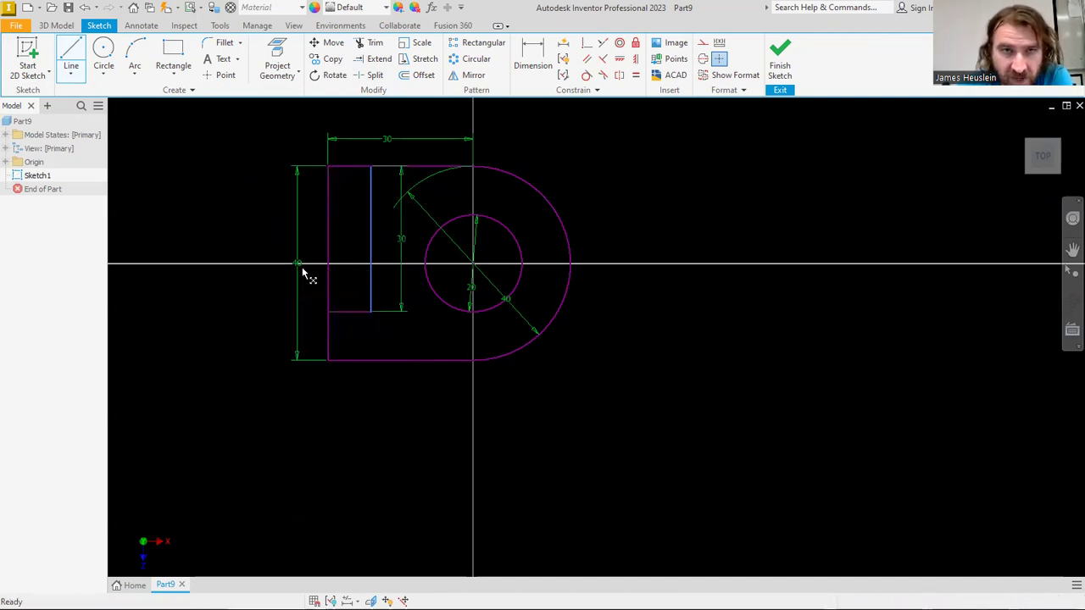
Dimension the distance between the left edge and the inner vertical line as 10 mm.
key(d)
click(328, 286)
click(371, 272)
click(354, 128)
text(10)
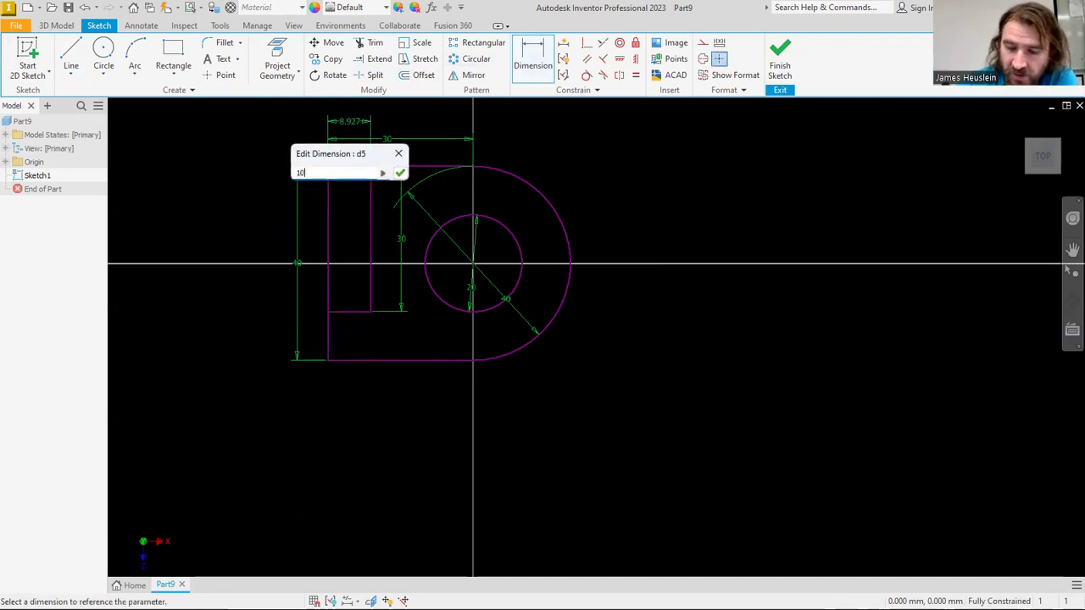
key(Return)
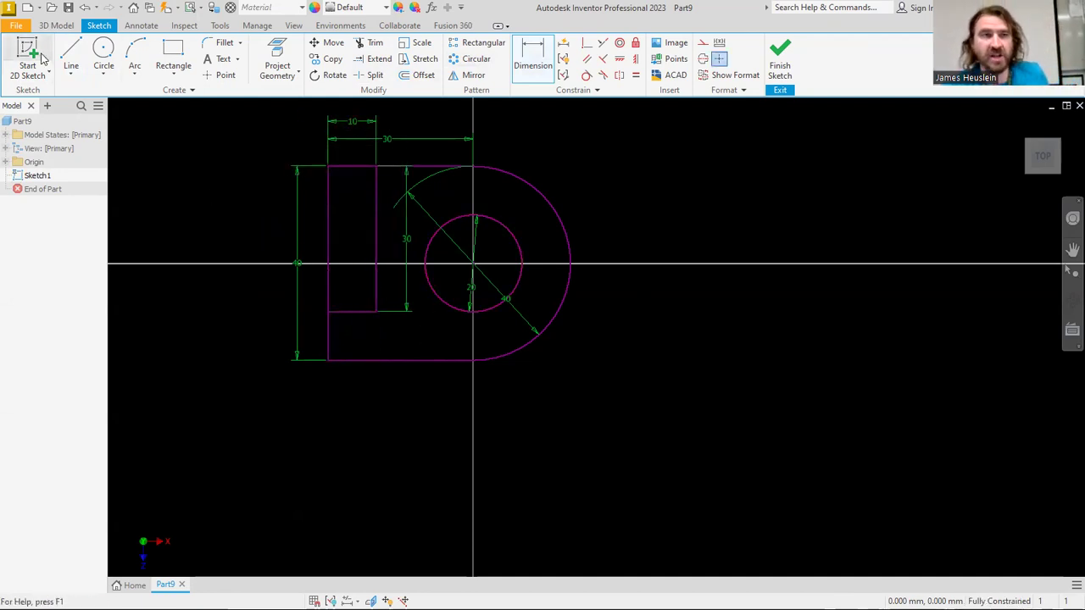
Draw a vertical line from the inner rectangle's lower right corner to the bottom edge, closing off the small square.
click(70, 59)
click(378, 311)
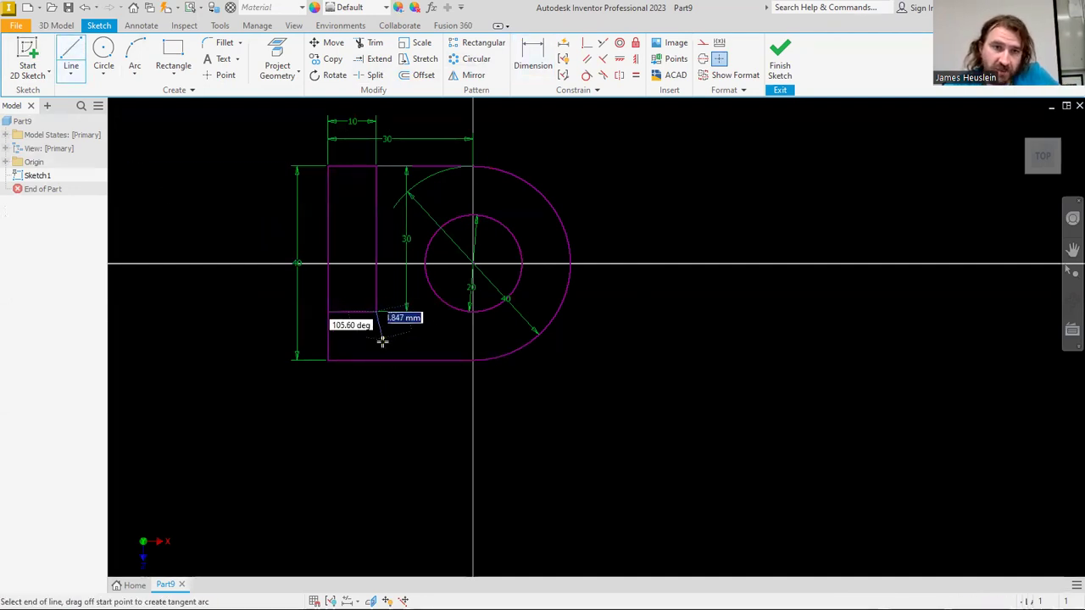
click(376, 358)
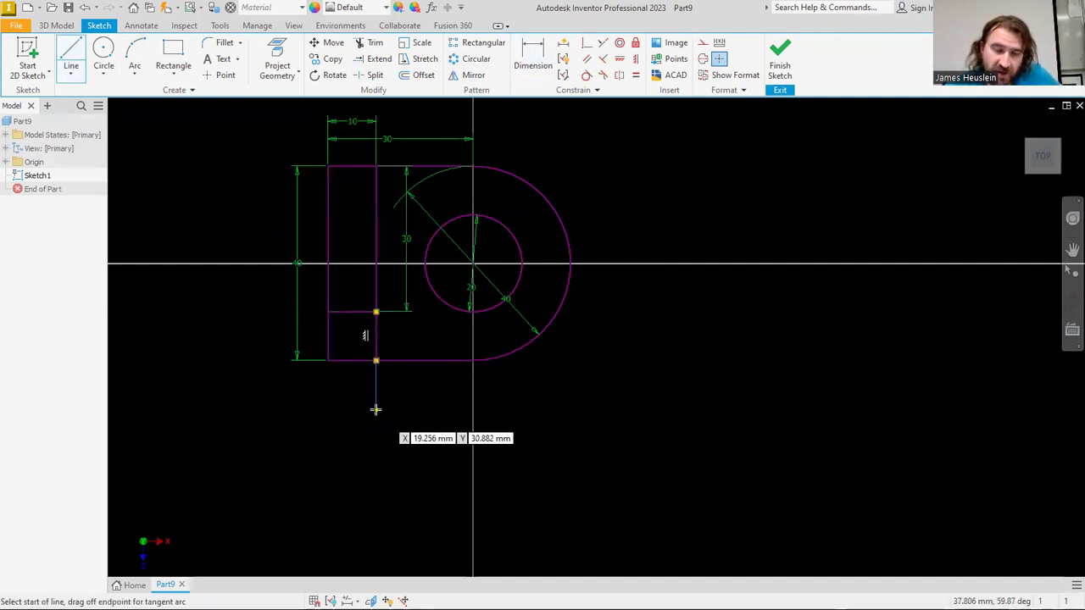
right_click(376, 412)
click(424, 410)
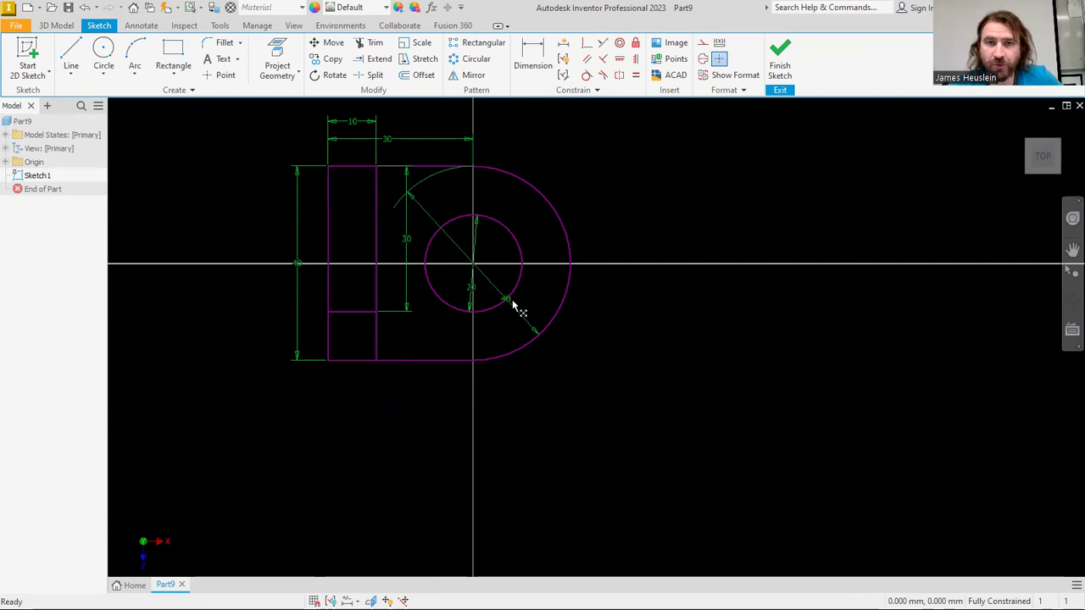
Finish the sketch and extrude the long upright rectangle profile 30 mm, keeping the Extrude command ready for another profile.
click(780, 59)
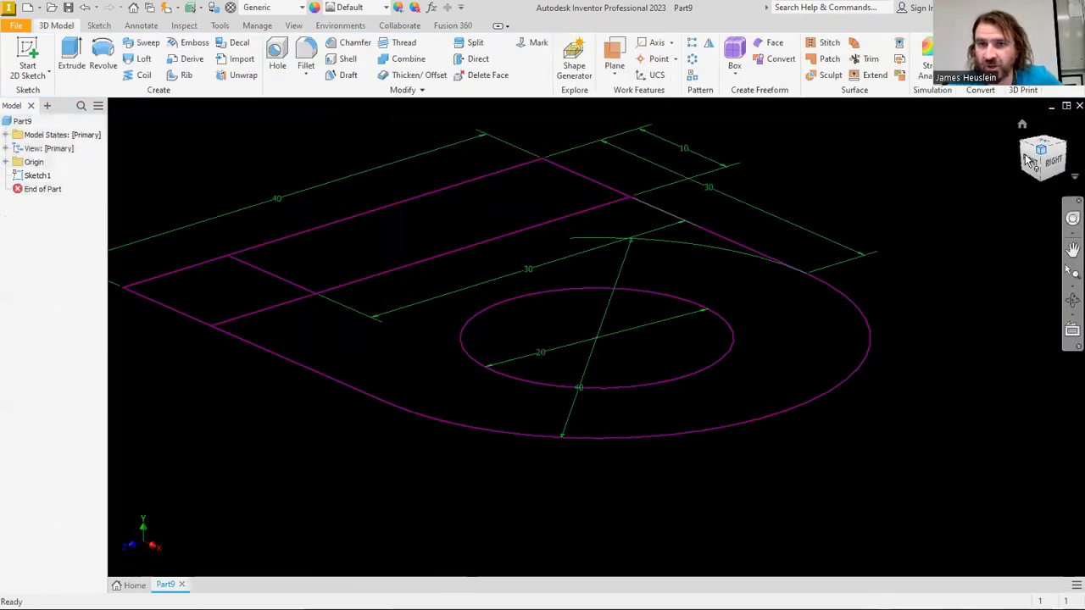
click(80, 57)
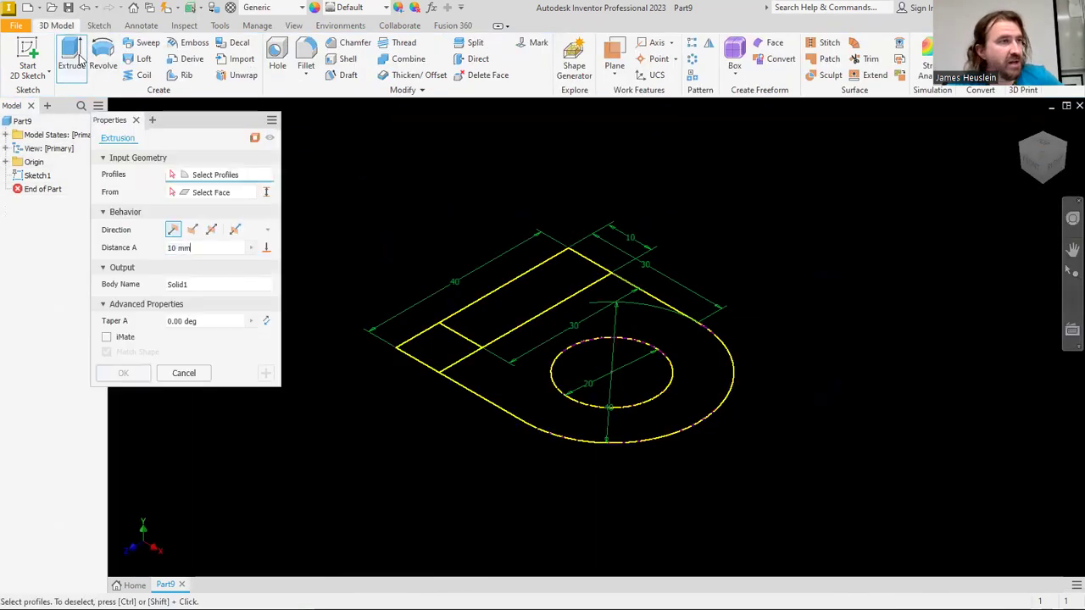
click(564, 297)
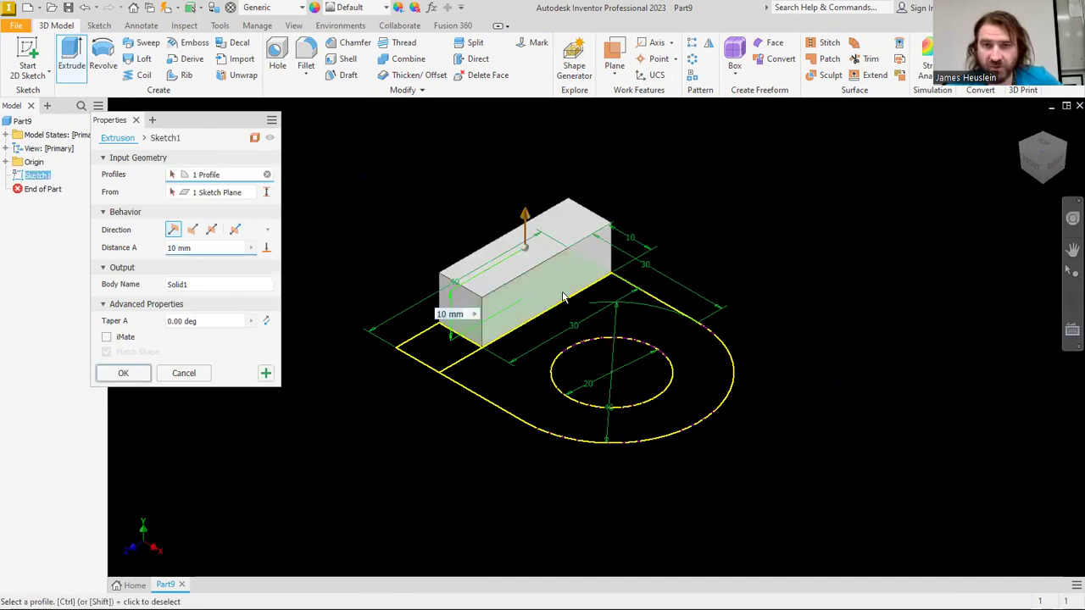
text(30)
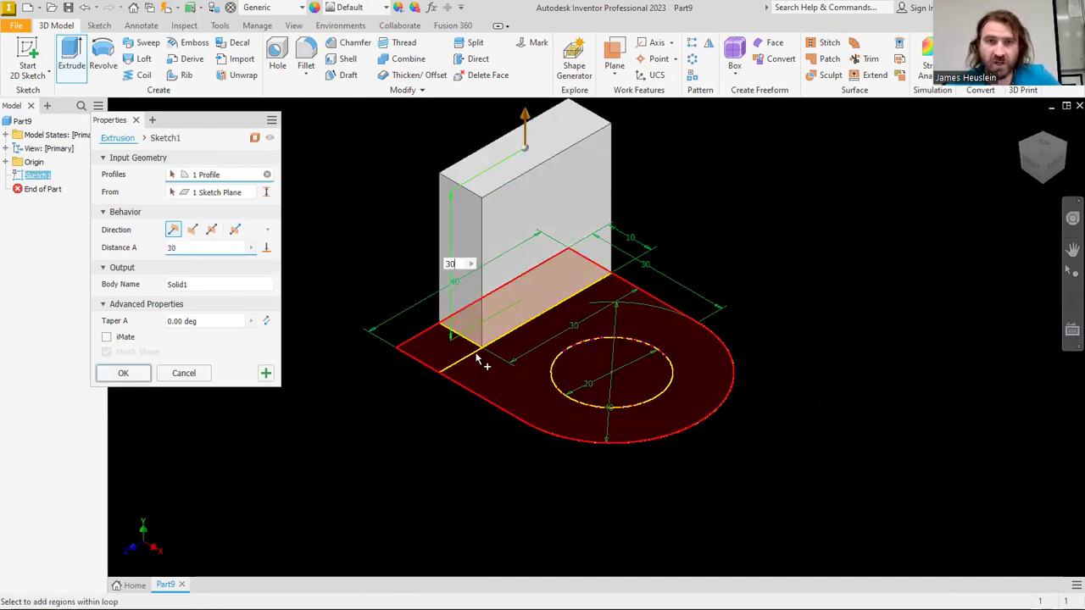
click(265, 374)
Extrude the small square profile beside the upright wall 20 mm, keeping the Extrude command ready for another profile.
click(444, 357)
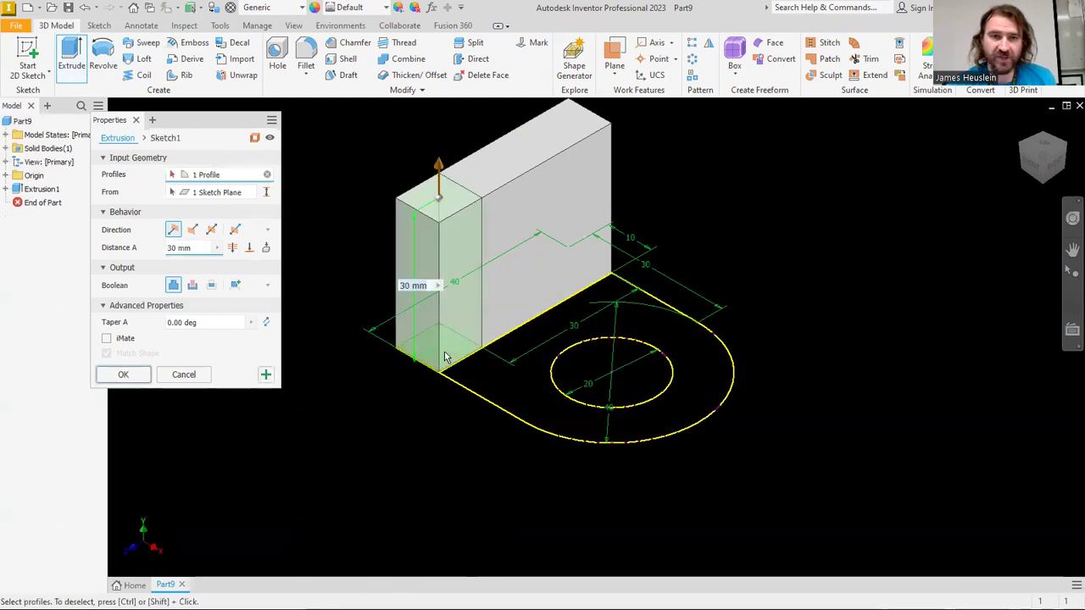
text(20)
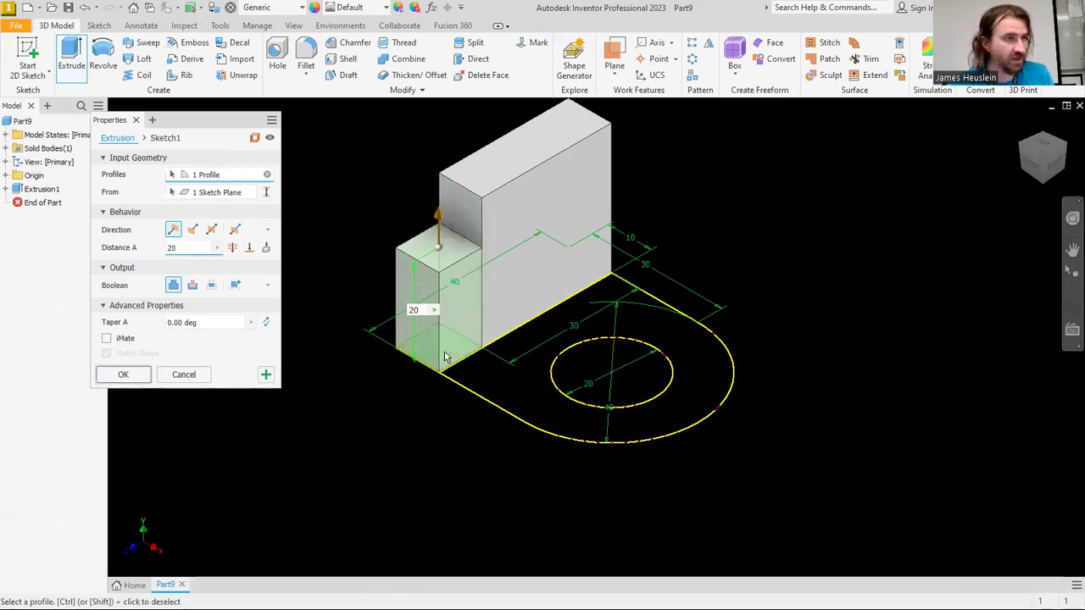
click(266, 374)
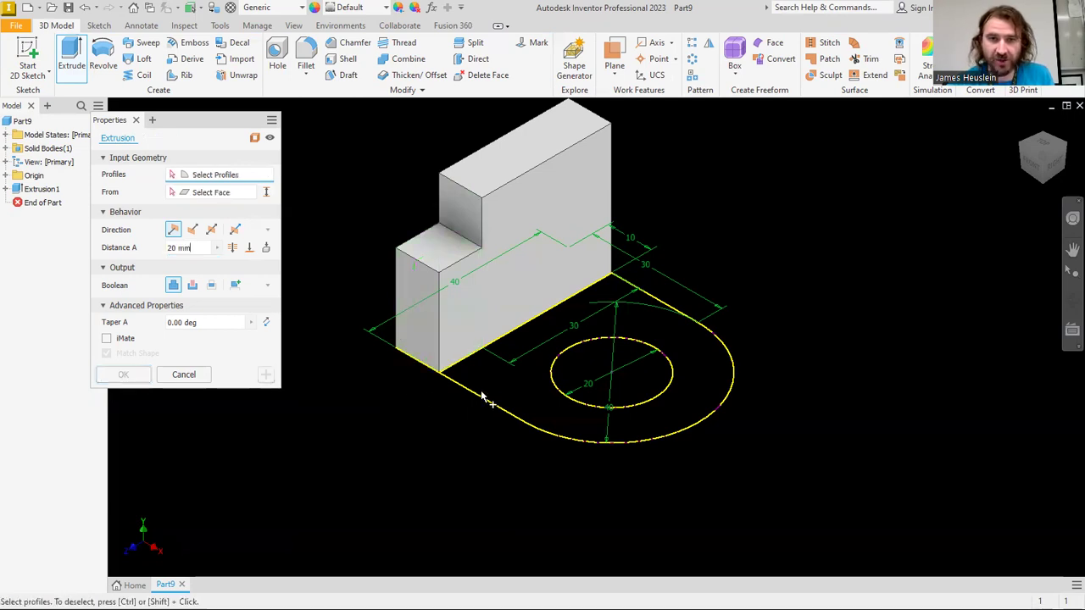
Extrude the rounded base profile around the circular hole 10 mm and return to the isometric view.
click(506, 379)
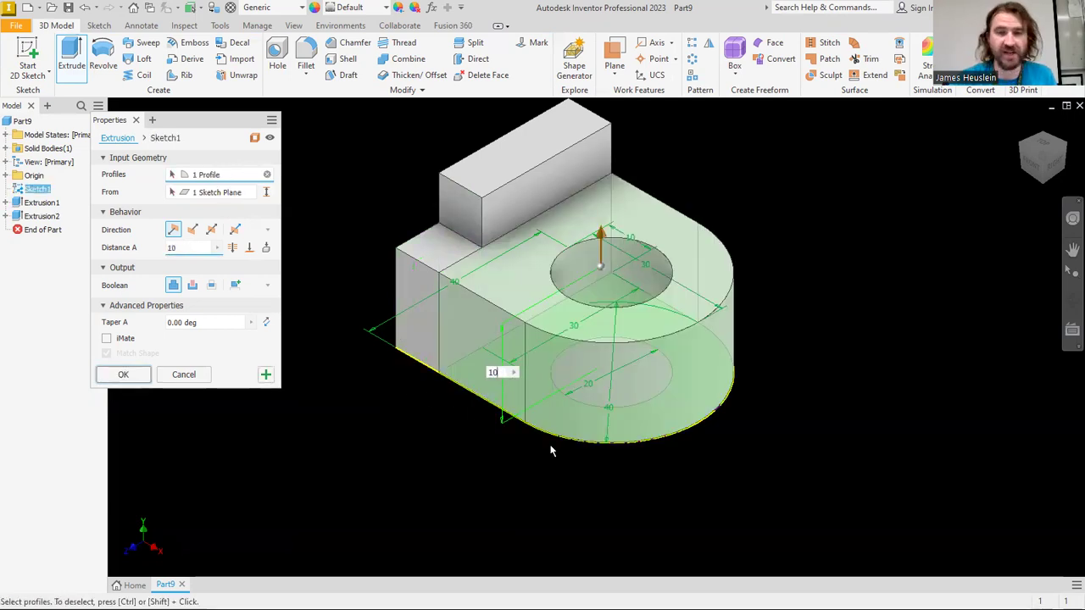
key(Return)
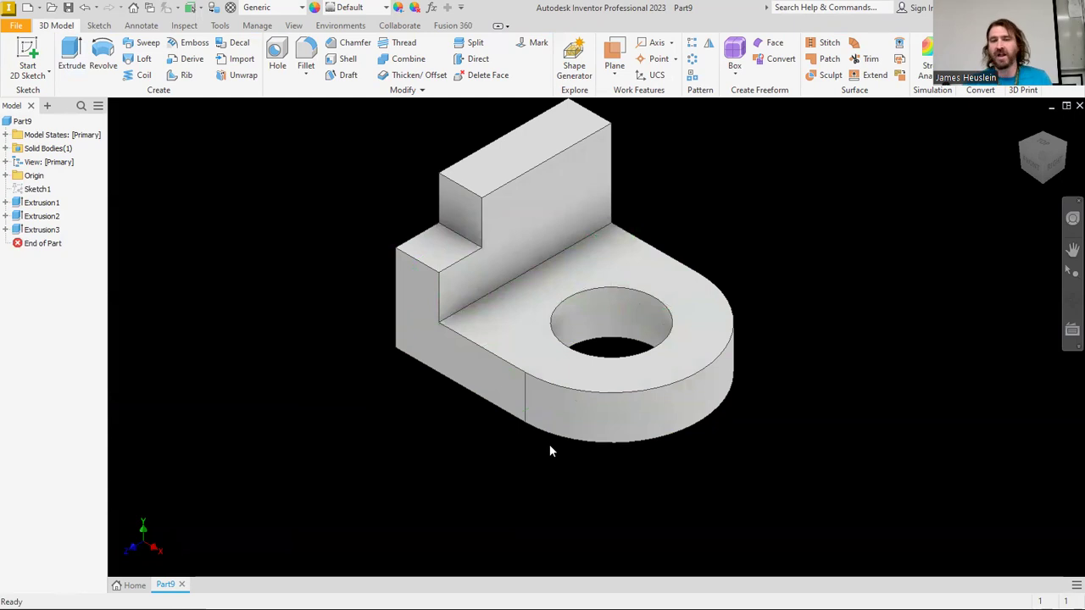
click(1049, 156)
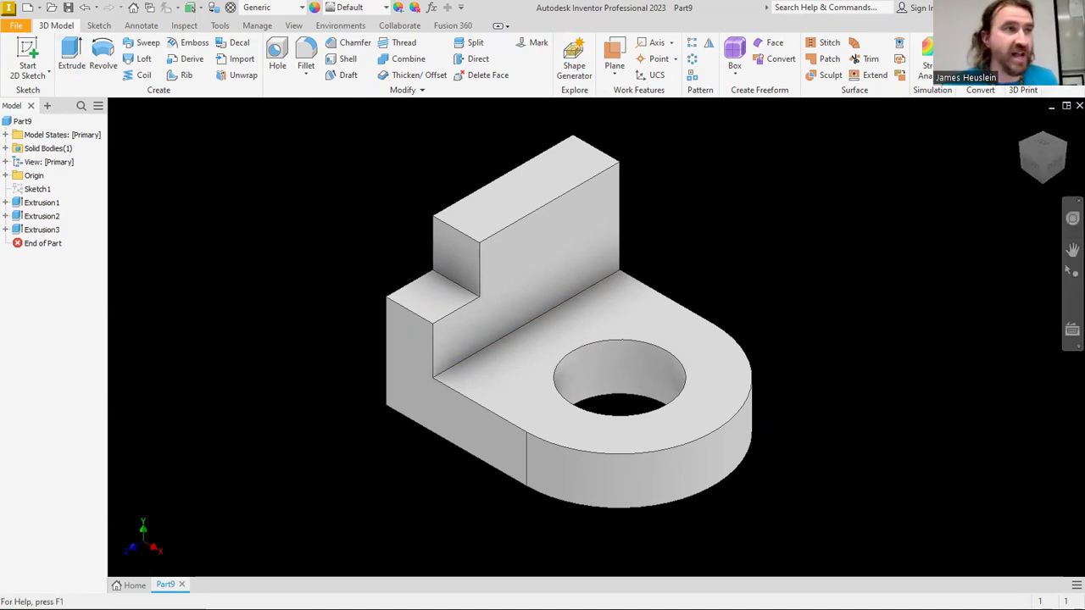
Create a new part from the metric Standard (mm).ipt template and consult the Lesson 36 drawing in Acrobat Reader.
click(27, 8)
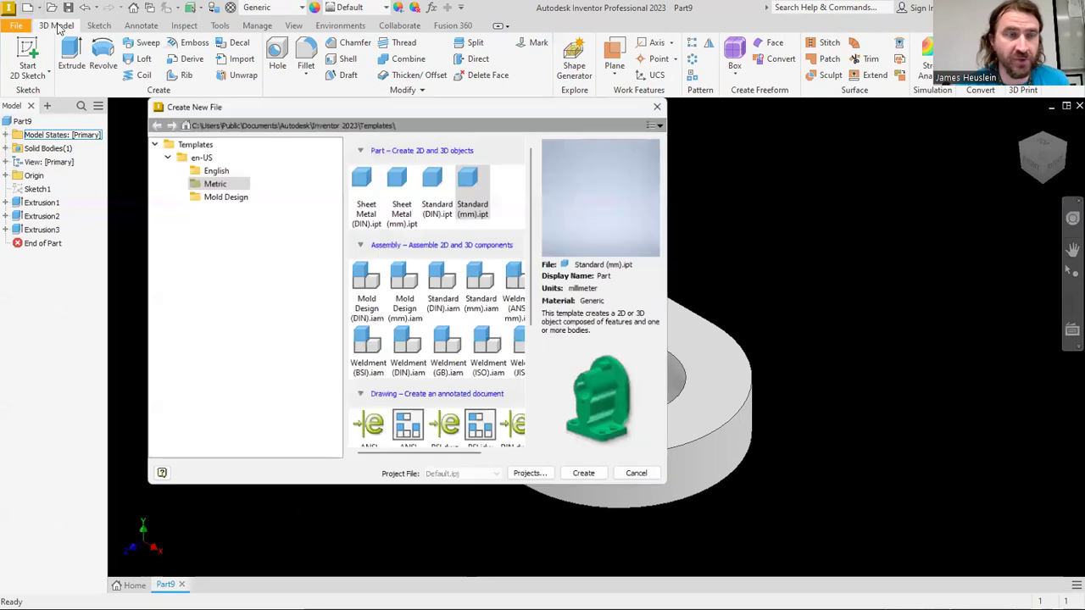
double_click(477, 177)
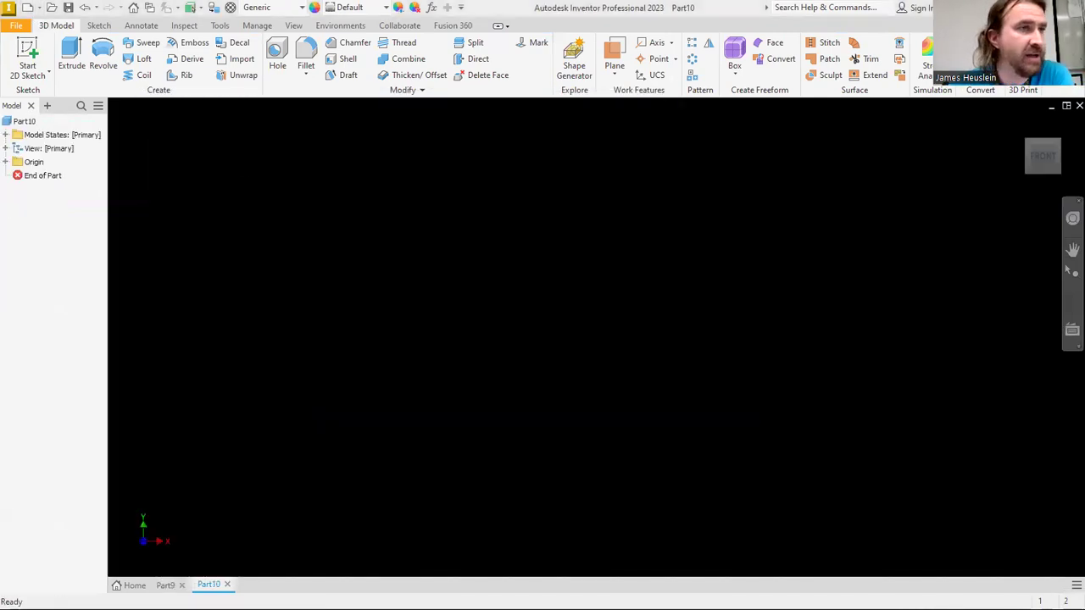
drag(0, 82, 532, 82)
double_click(532, 82)
scroll(670, 305, down, 10)
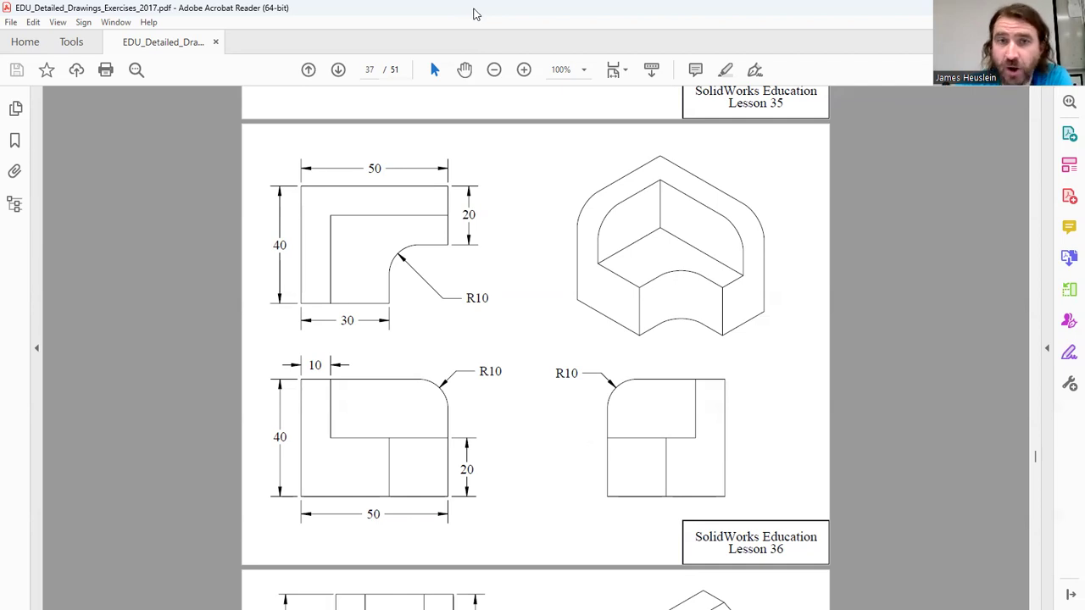
drag(477, 15, 0, 34)
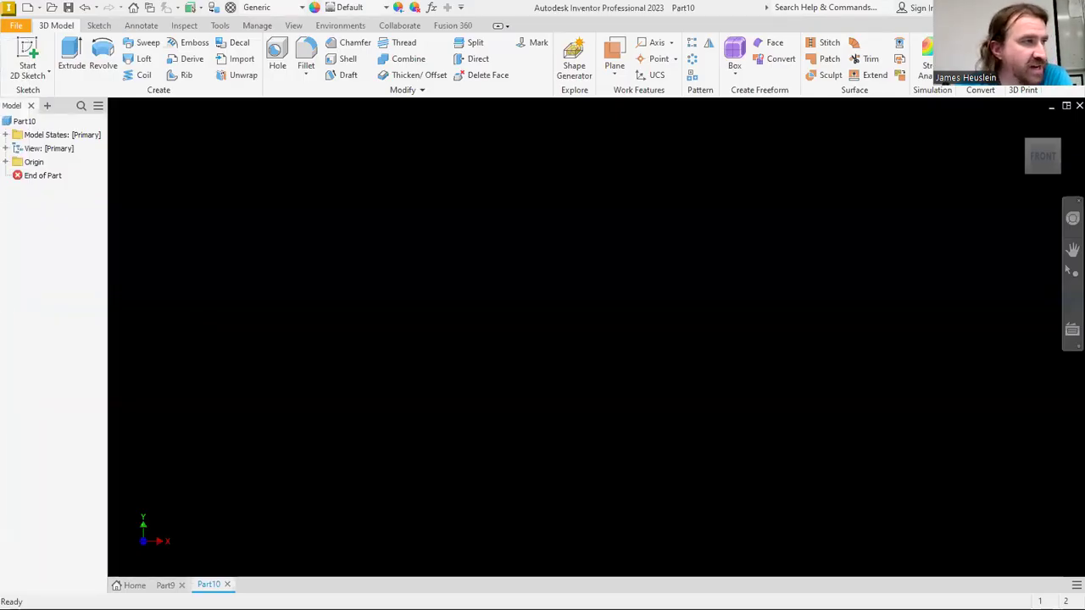
Start a sketch on the horizontal origin plane and draw a 40 mm line up from the origin, then a 50 mm line to the right.
click(27, 53)
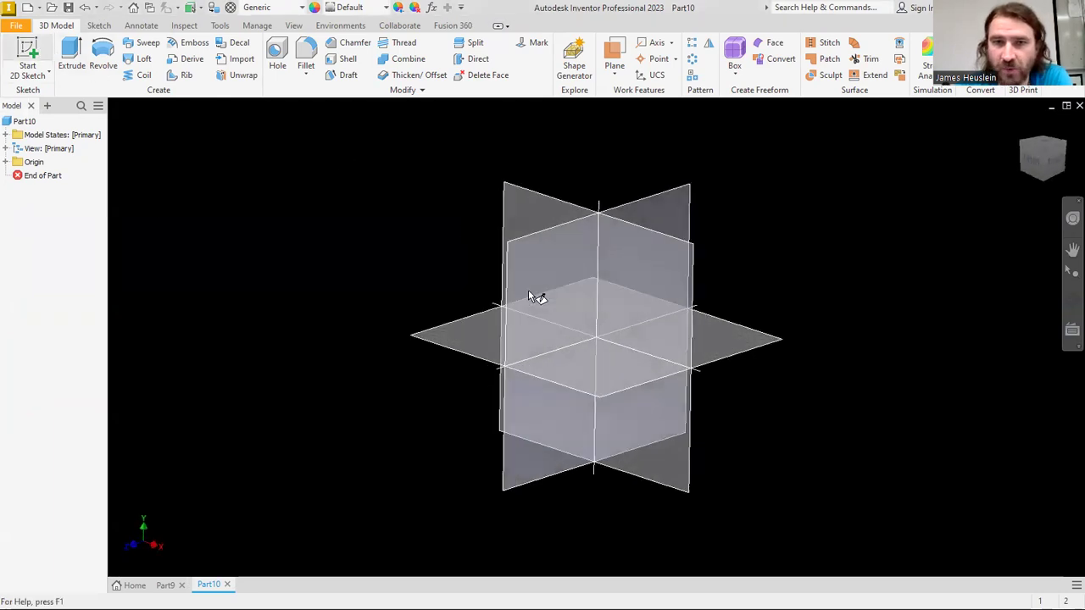
click(484, 364)
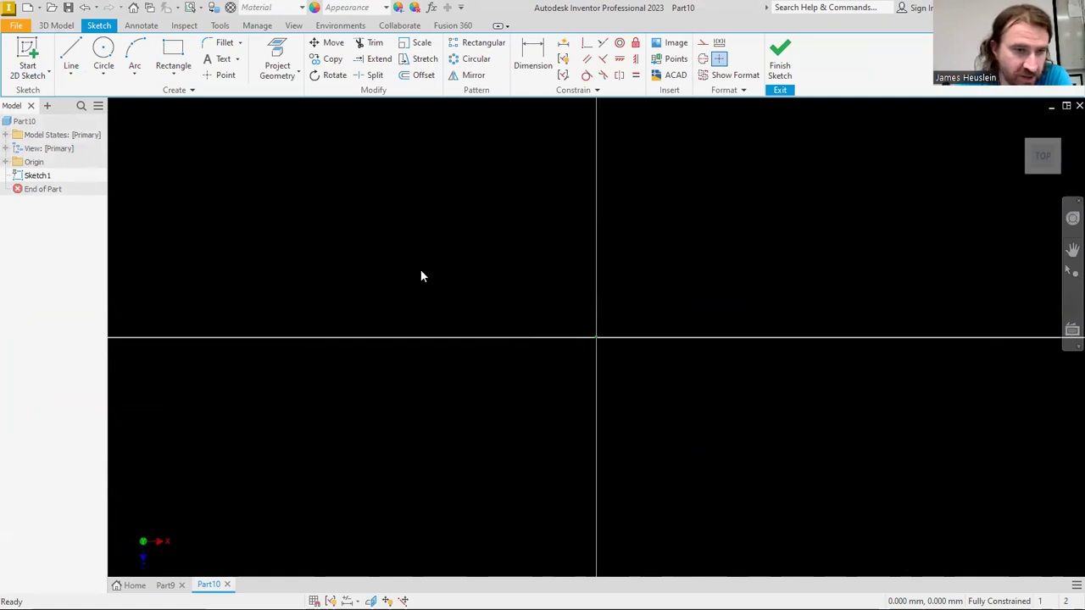
click(71, 54)
click(597, 336)
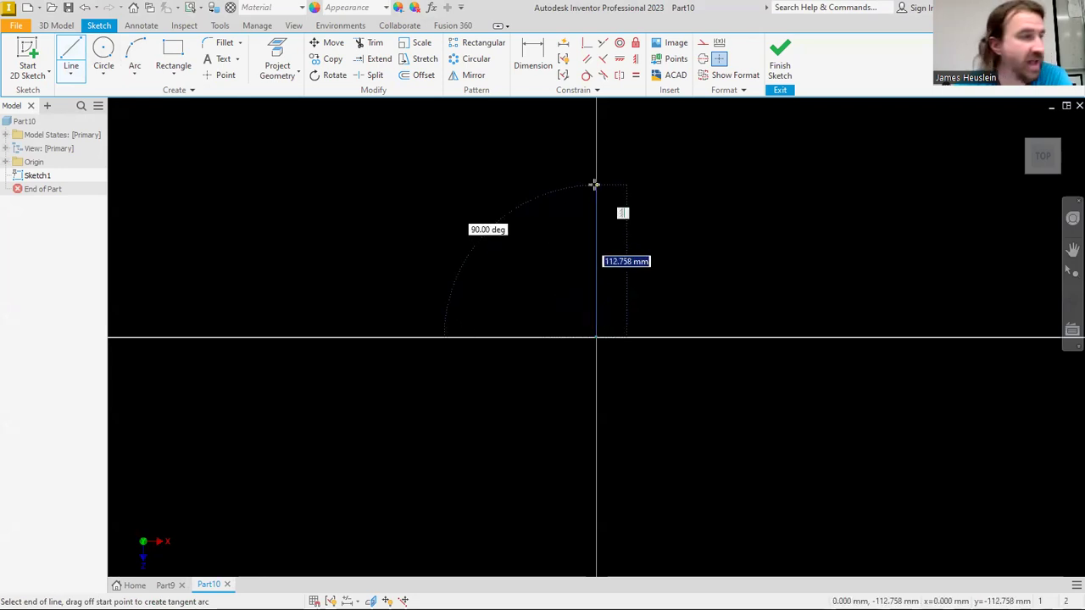
text(40)
key(Return)
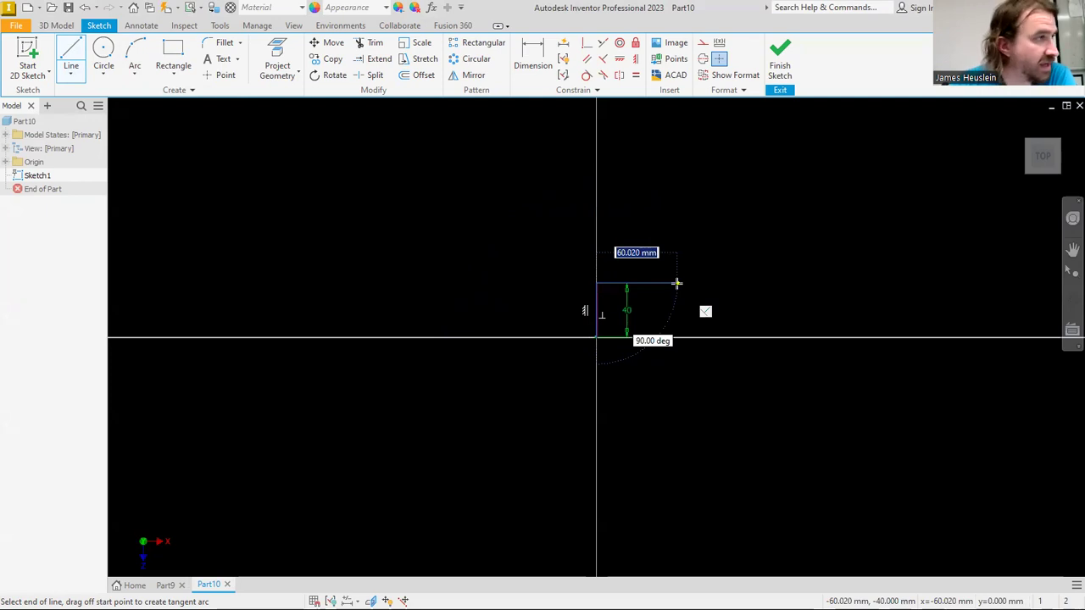
text(50)
key(Return)
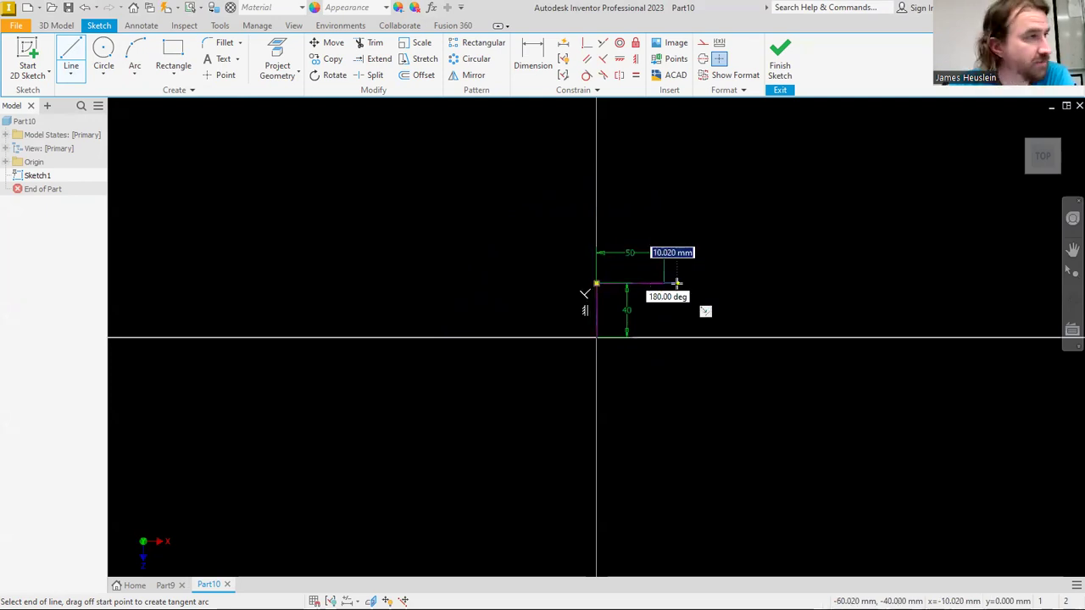
Close the L-shaped outline with lines 20 mm down, 20 mm left, 20 mm down and back to the origin, then move overlapping dimensions apart.
scroll(675, 308, up, 3)
text(20)
key(Return)
scroll(626, 330, up, 3)
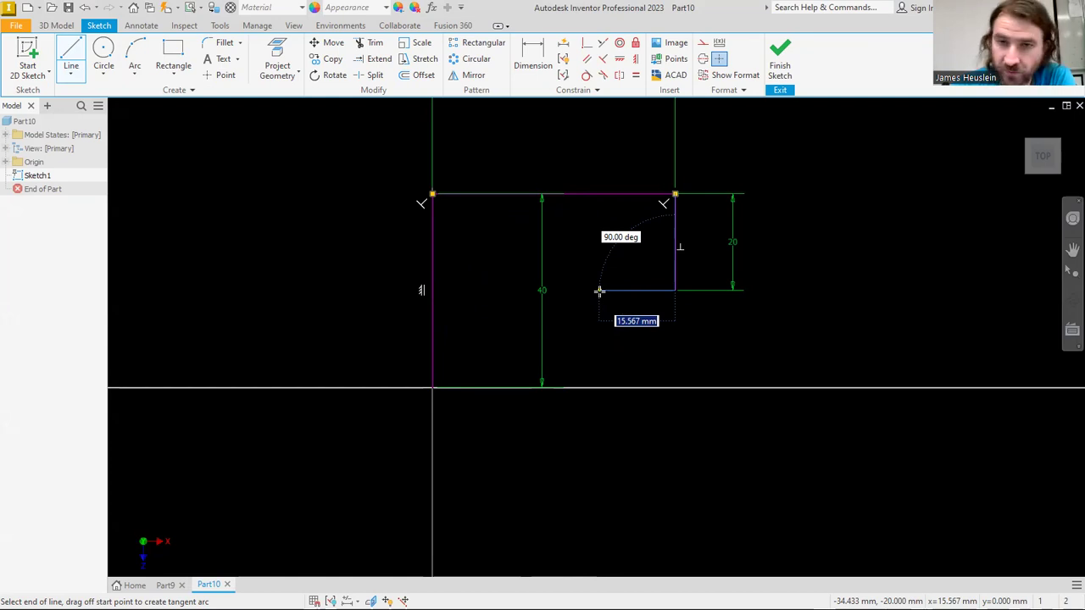
text(20)
key(Return)
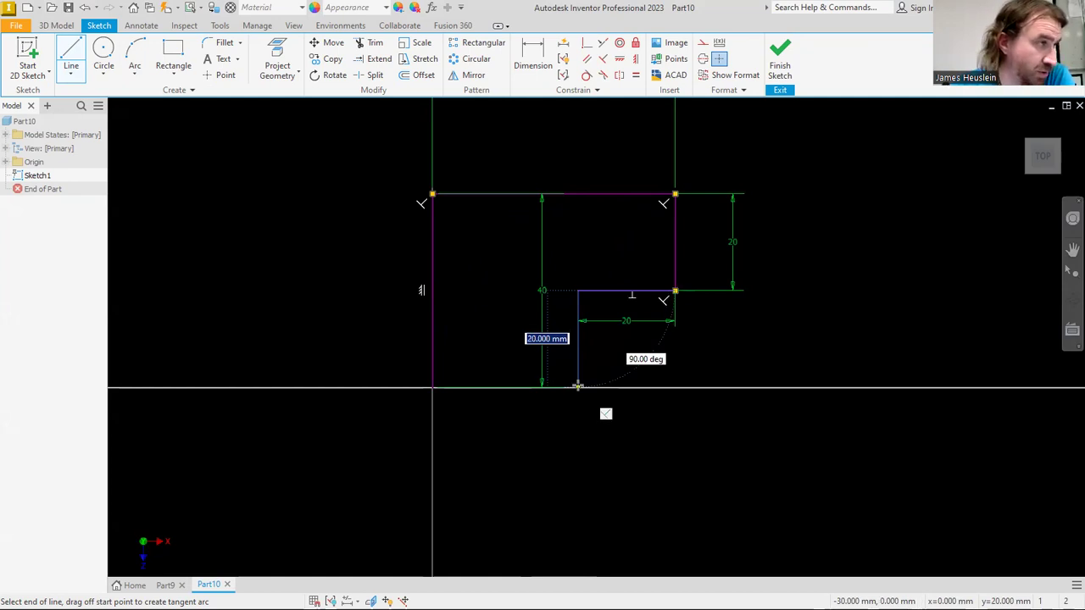
click(577, 386)
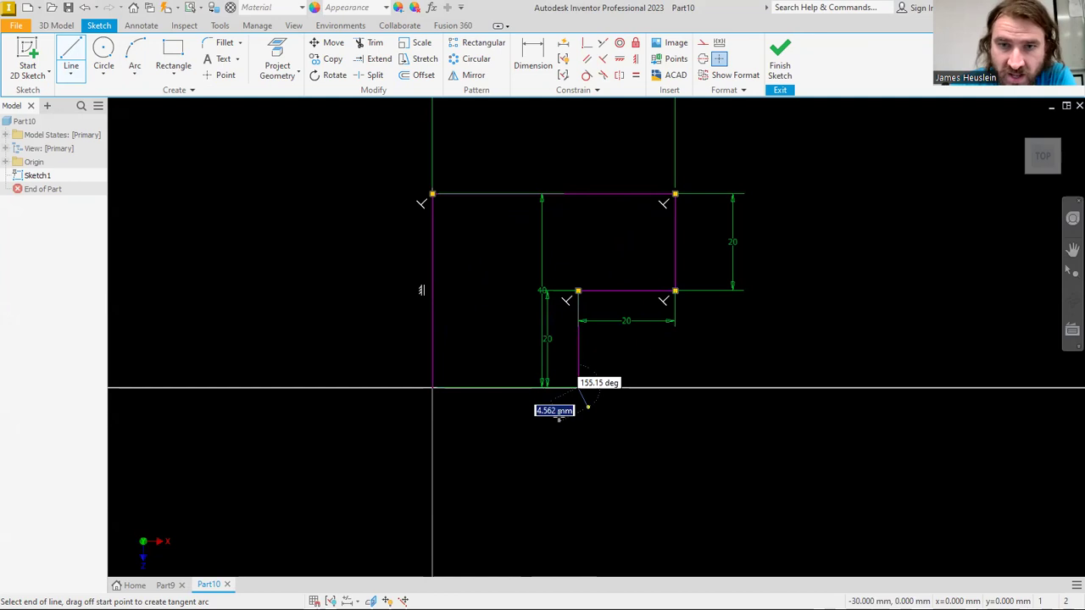
click(432, 388)
right_click(562, 442)
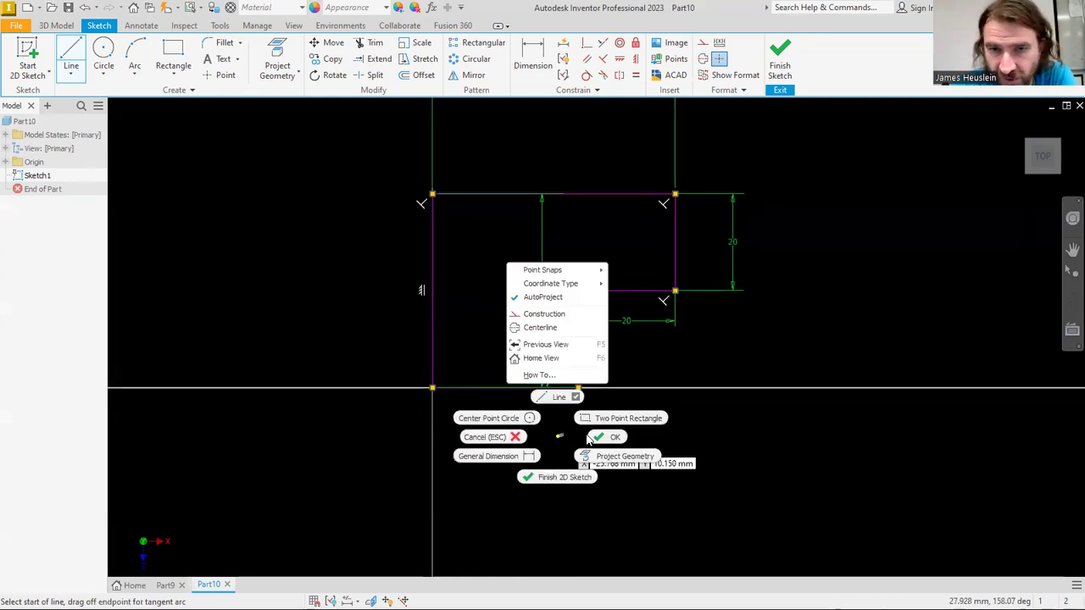
click(562, 477)
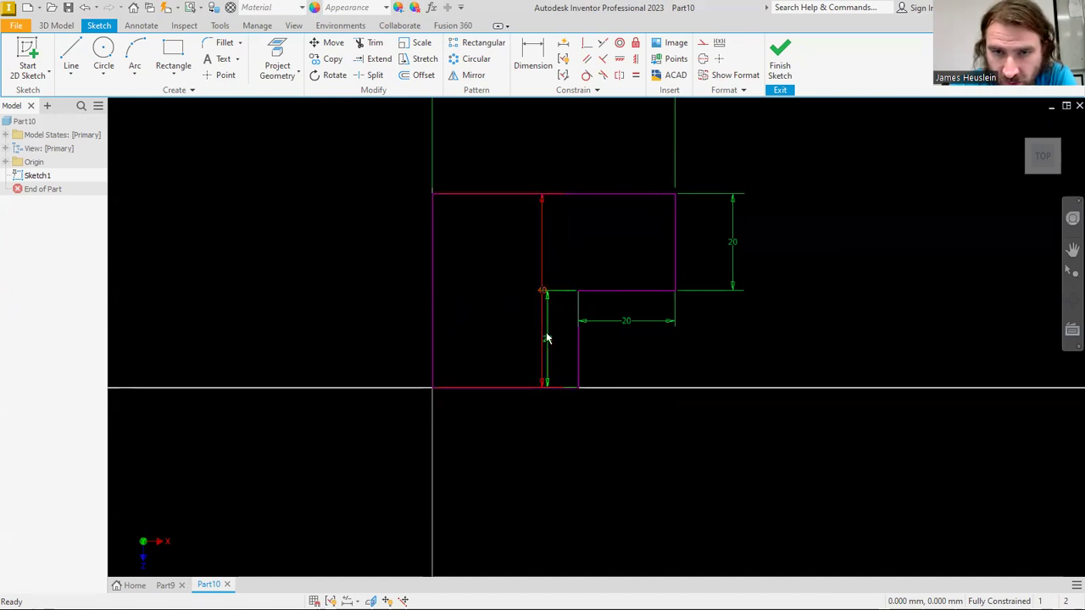
drag(553, 346, 624, 344)
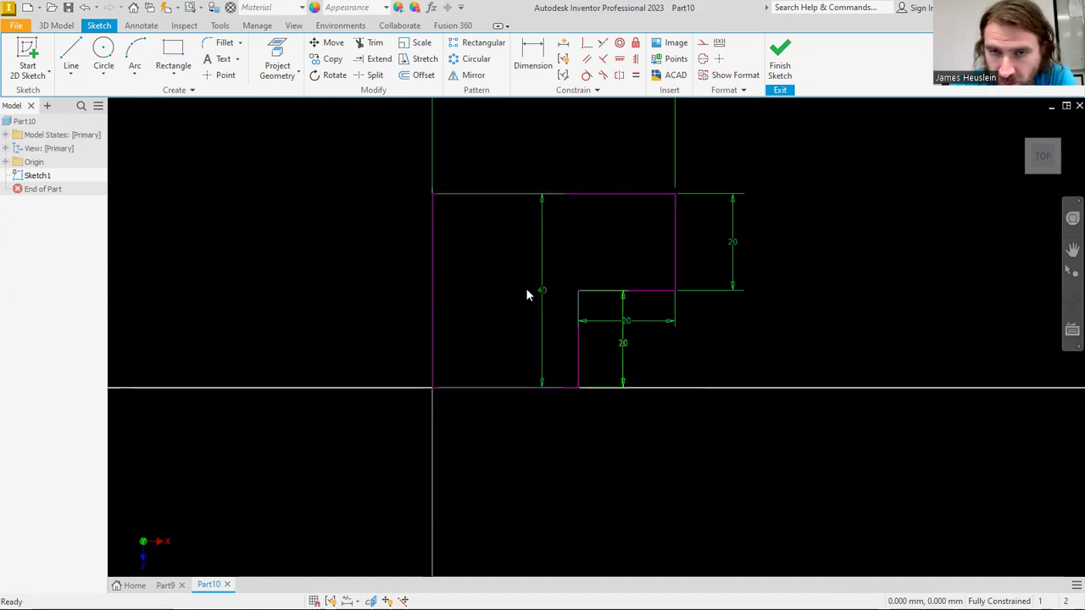
drag(546, 298, 383, 275)
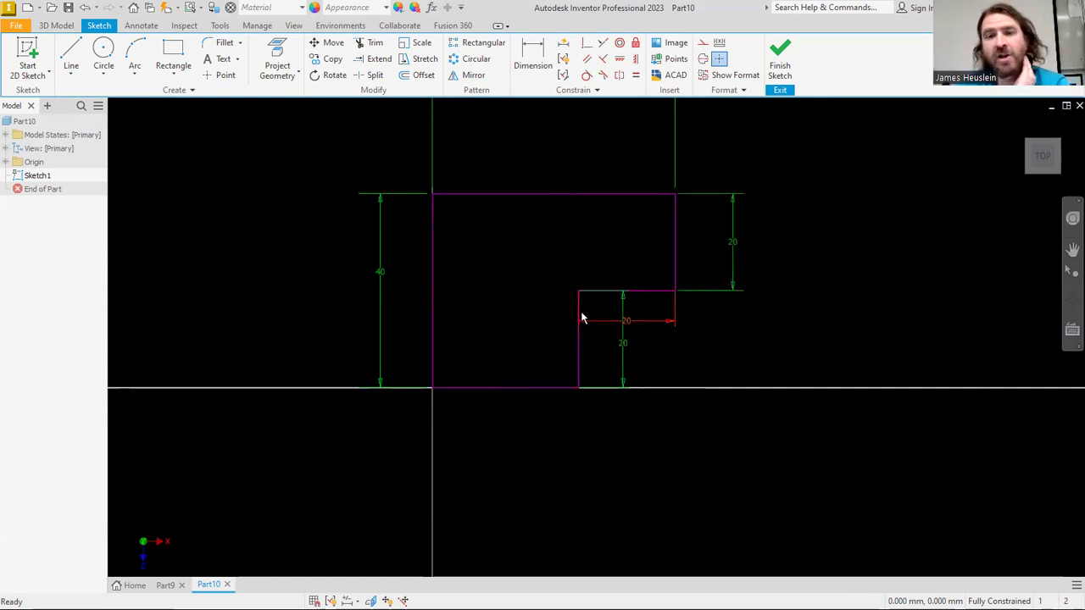
Fillet the outline's inner corner with a 10 mm radius and move its radius dimension outside the profile.
click(225, 43)
text(10)
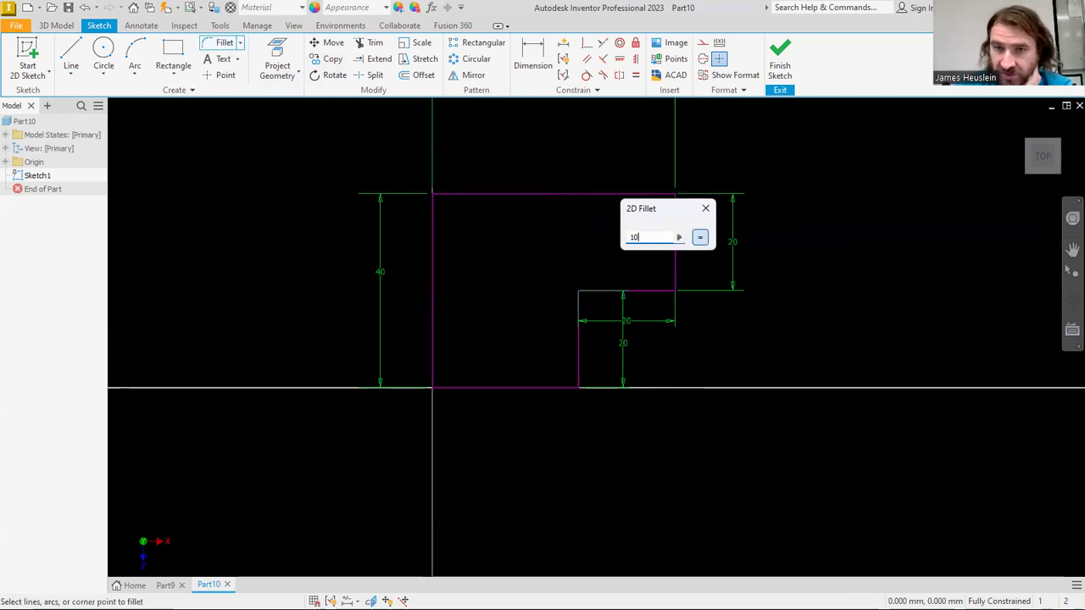
click(613, 292)
click(582, 332)
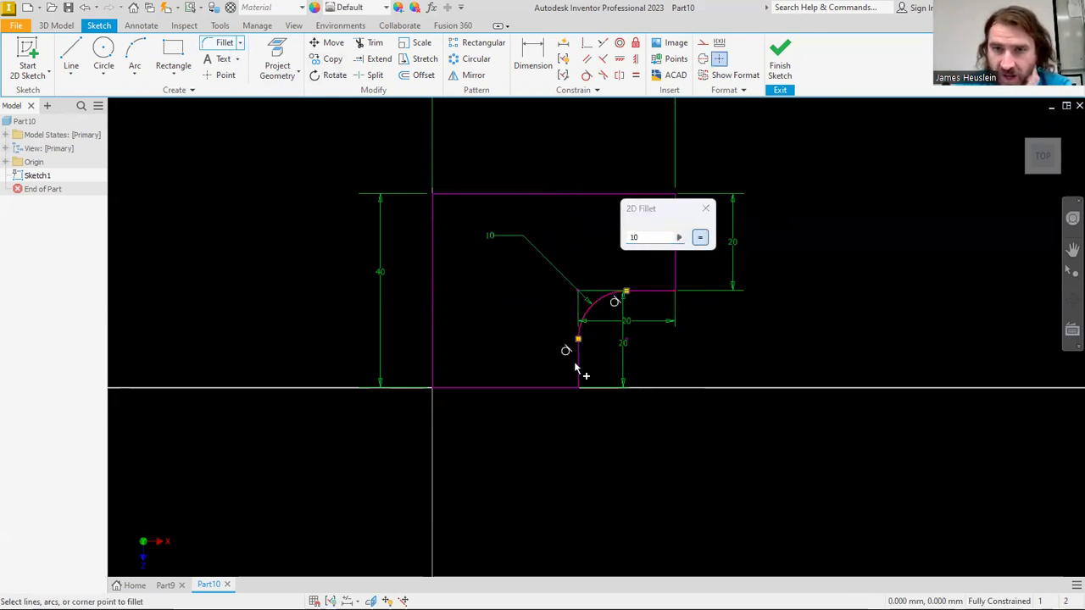
click(705, 209)
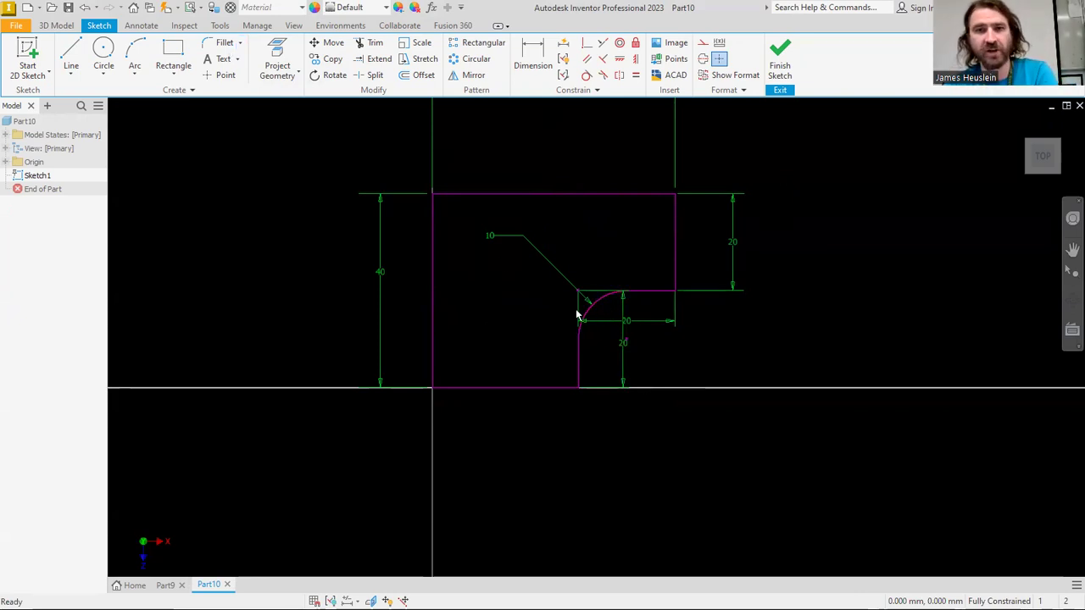
drag(491, 237, 671, 350)
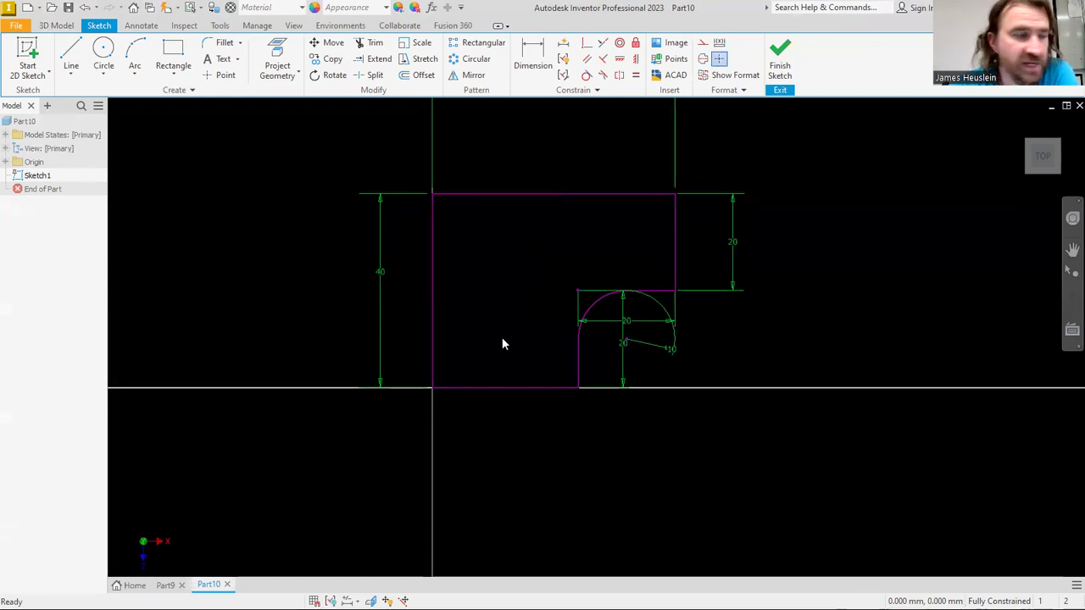
Draw an inner vertical line about 29 mm up from the bottom edge, then a horizontal line to the right edge.
click(66, 55)
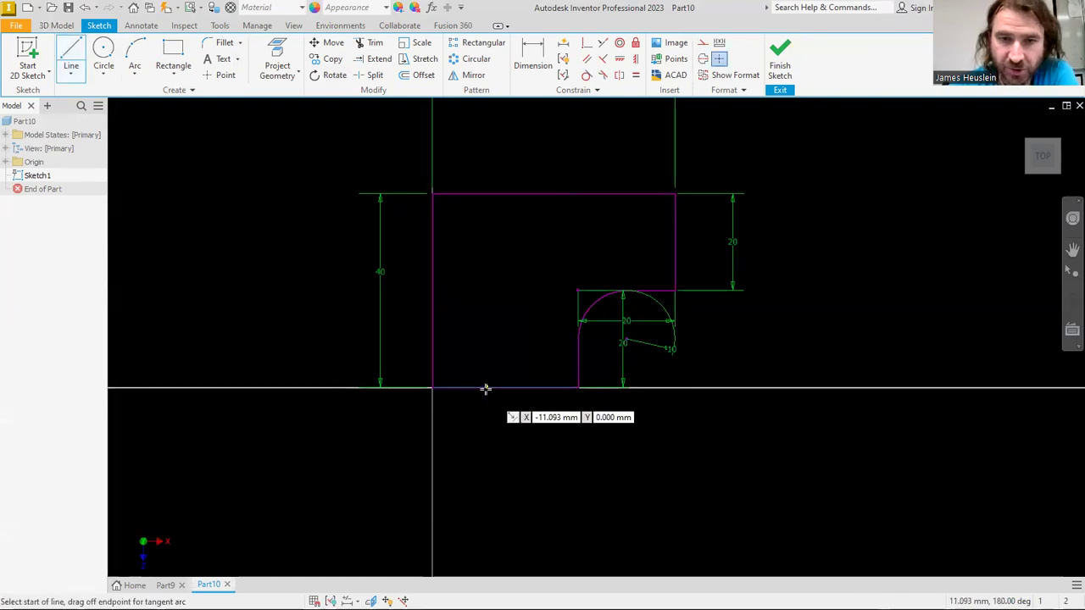
click(481, 387)
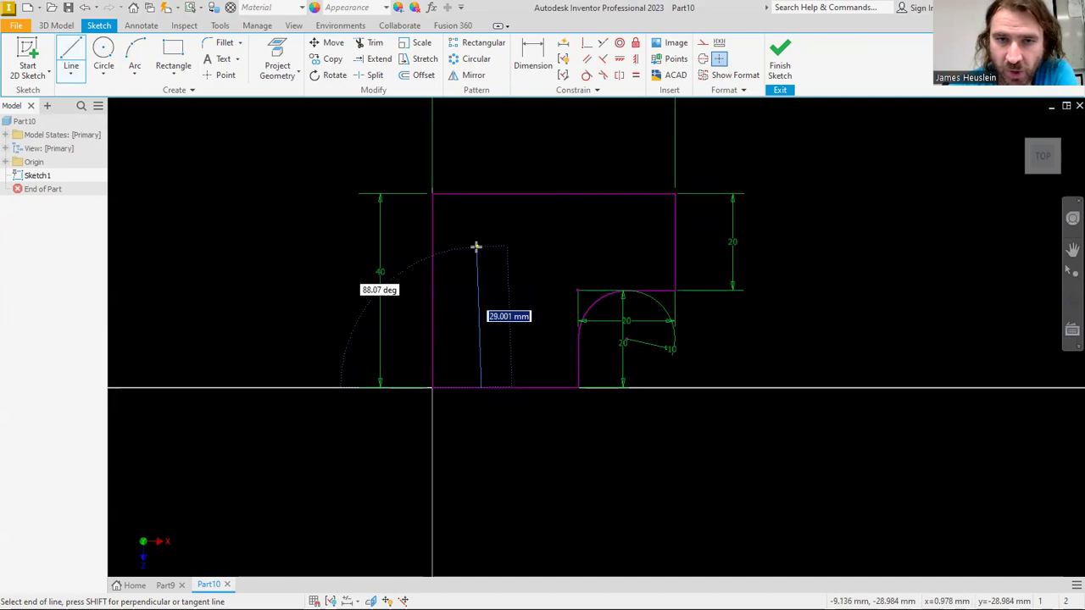
click(480, 245)
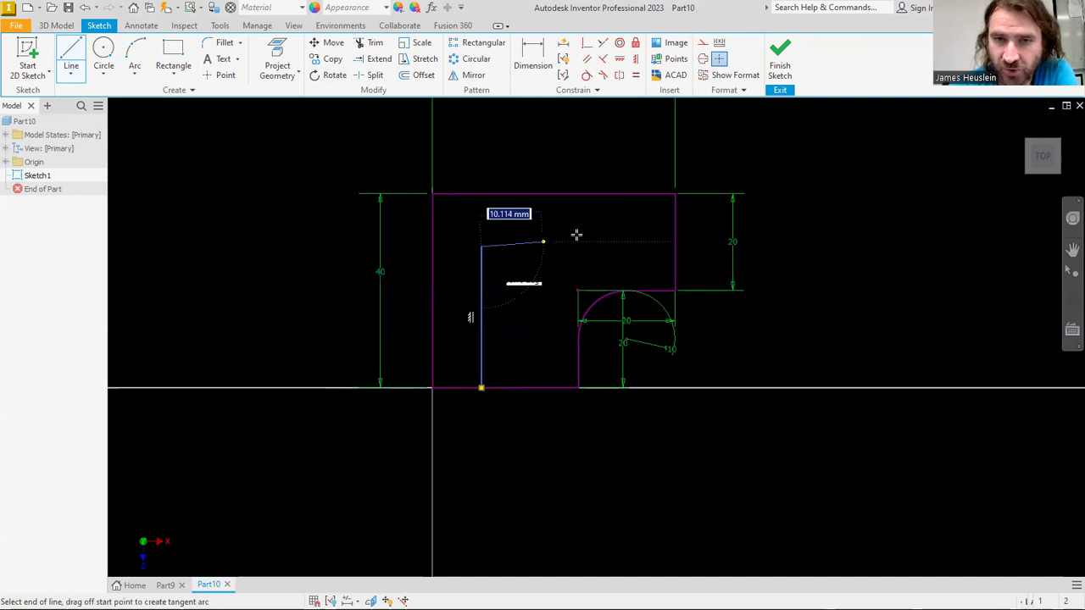
click(674, 246)
right_click(803, 253)
click(726, 279)
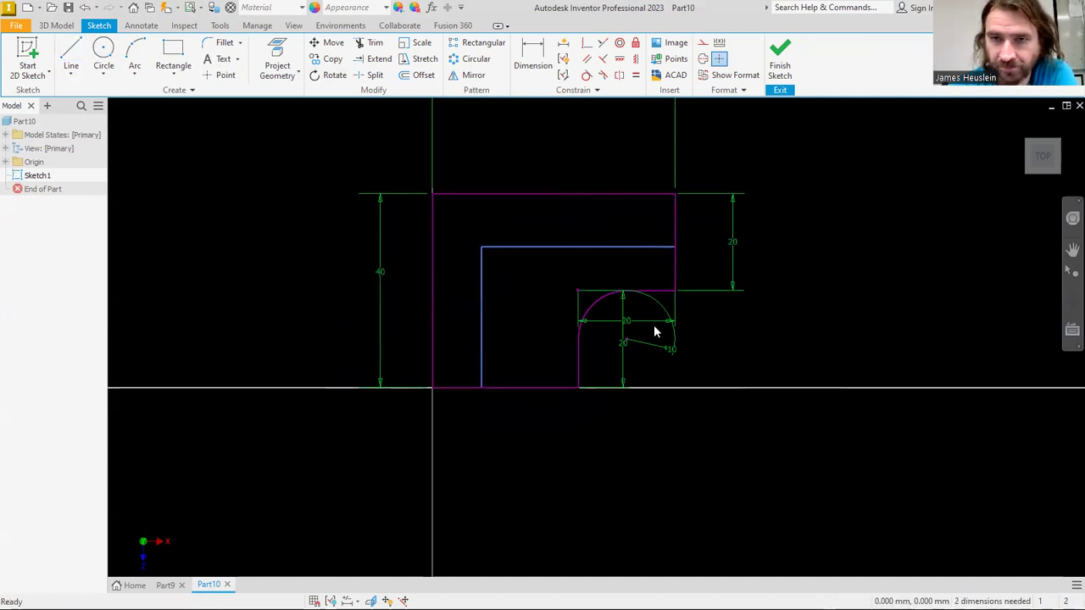
Dimension the distance between the left edge and the inner vertical line as 10 mm.
click(479, 371)
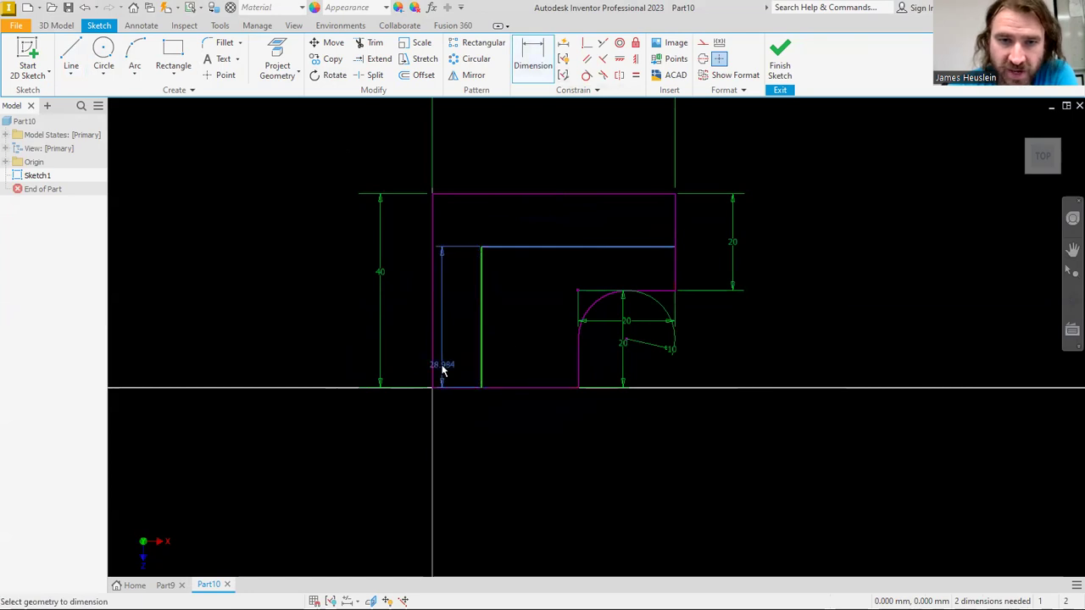
click(435, 368)
click(473, 428)
text(10)
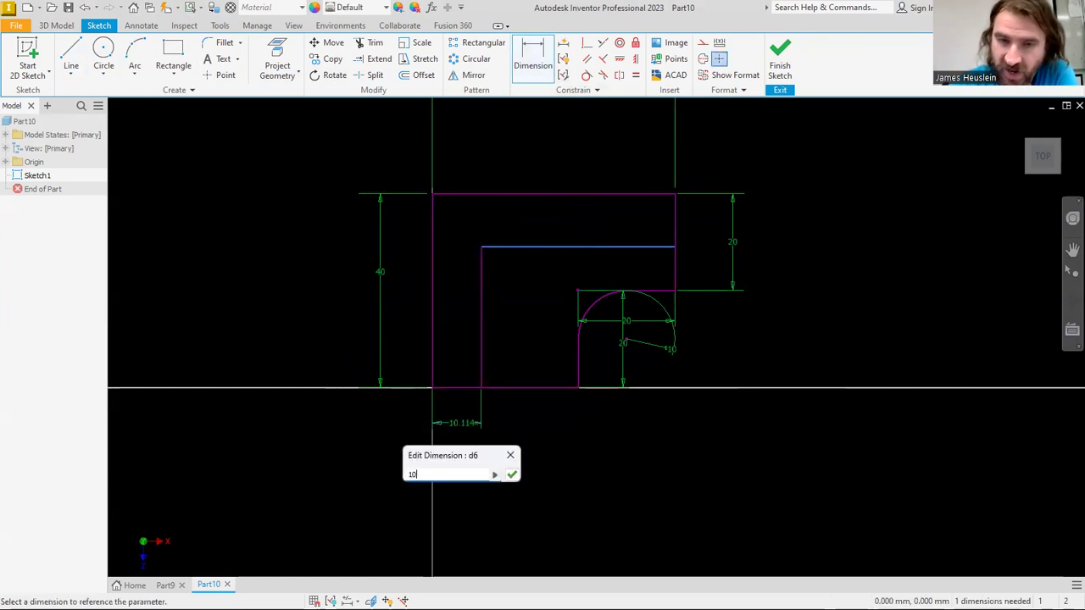
key(Return)
Dimension the distance between the top edge and the inner horizontal line as 10 mm.
click(655, 248)
click(658, 195)
click(715, 234)
text(10)
key(Return)
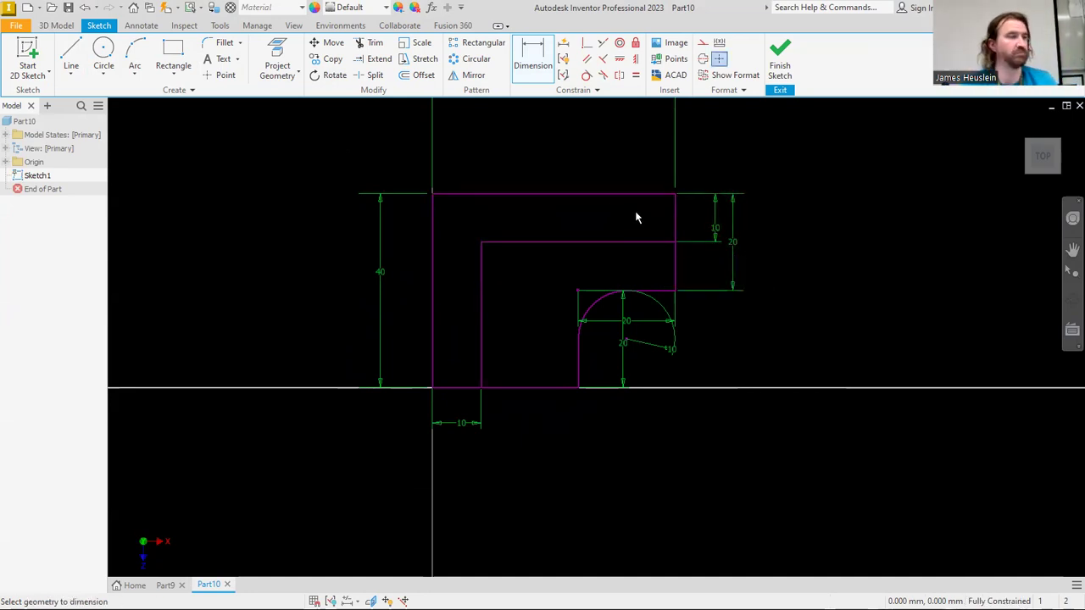
Finish the sketch and extrude the L-shaped outer wall profile 40 mm upward.
click(783, 64)
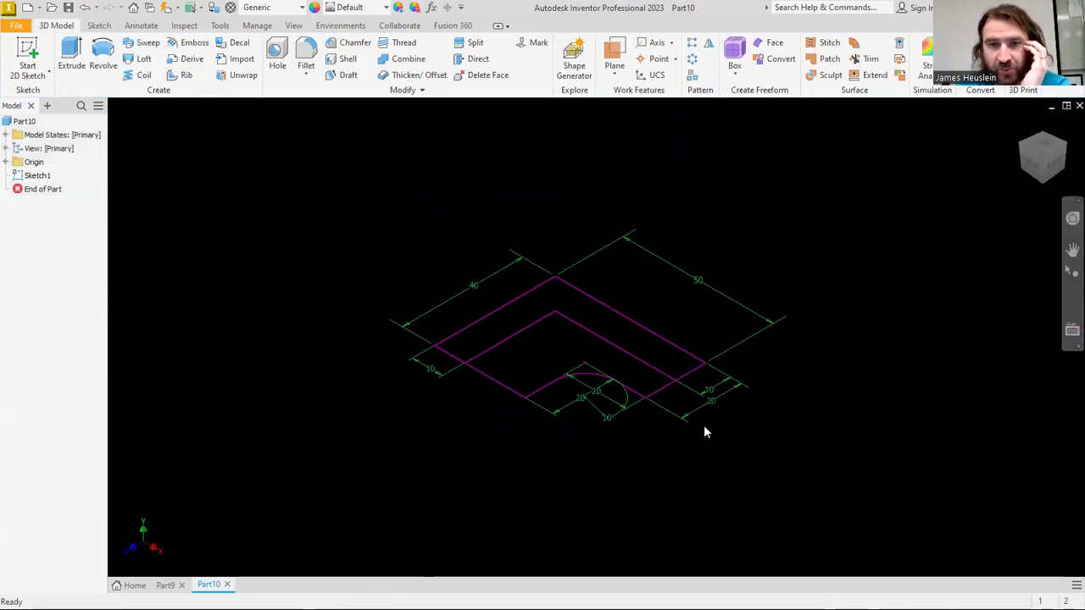
click(76, 55)
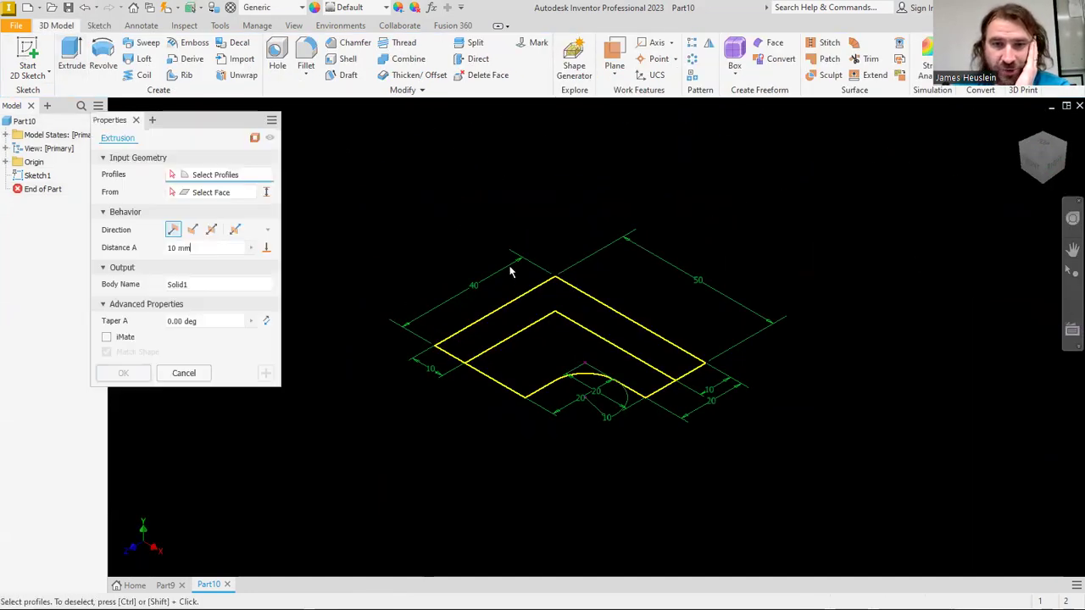
click(554, 301)
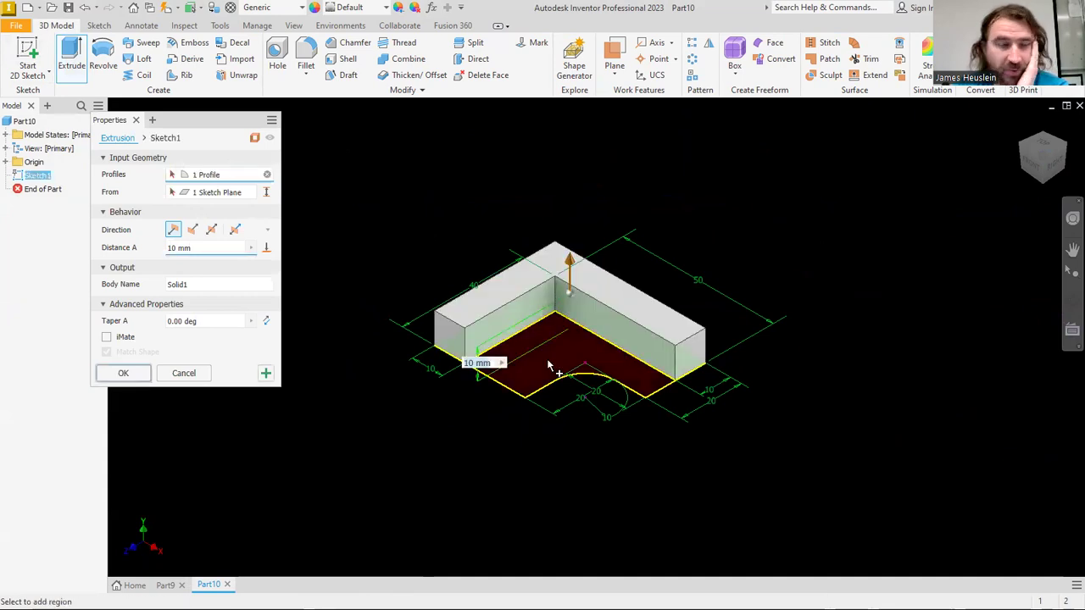
text(40)
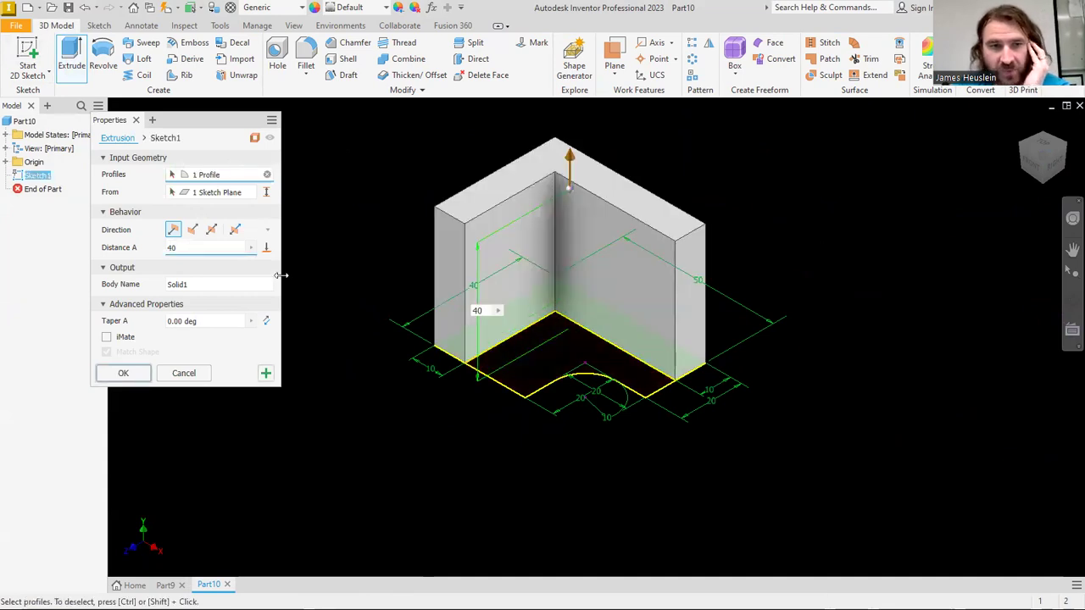
click(265, 373)
Extrude the inner profile with the rounded cutout 20 mm upward, joined to the walls.
click(549, 349)
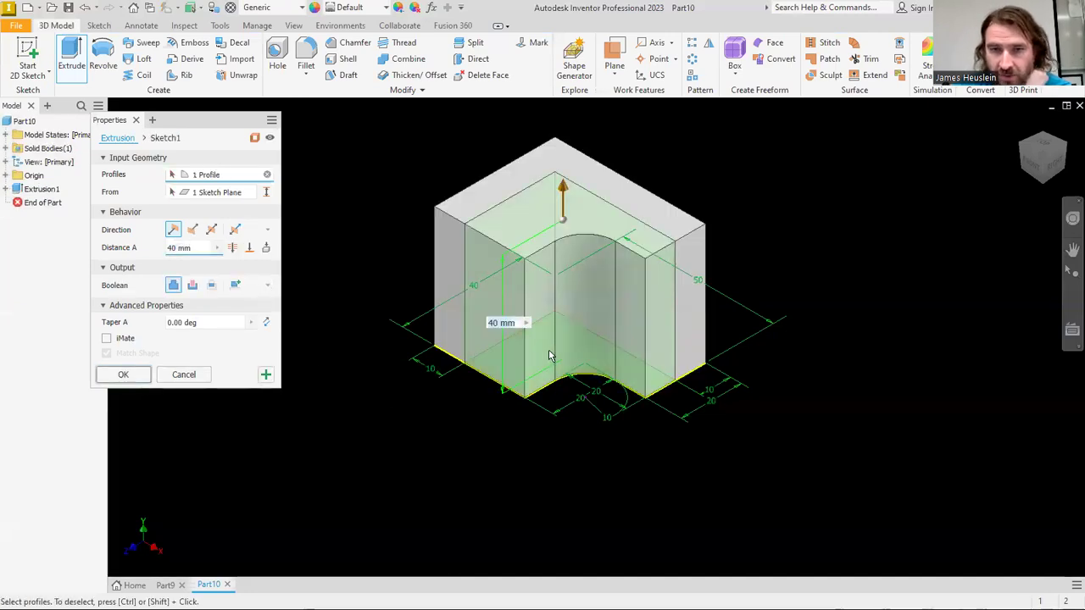
text(20)
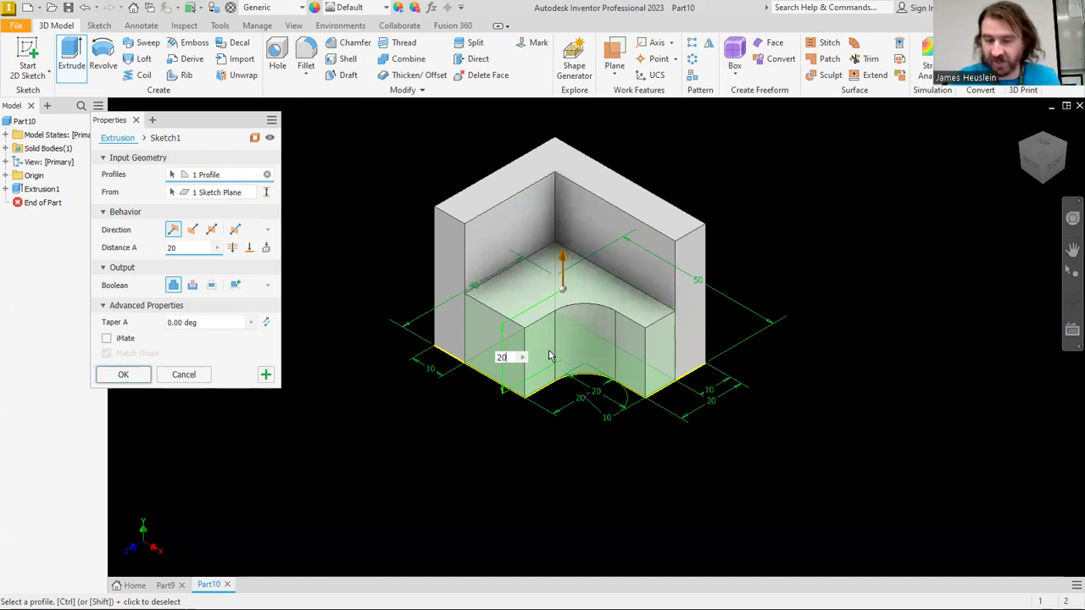
key(Return)
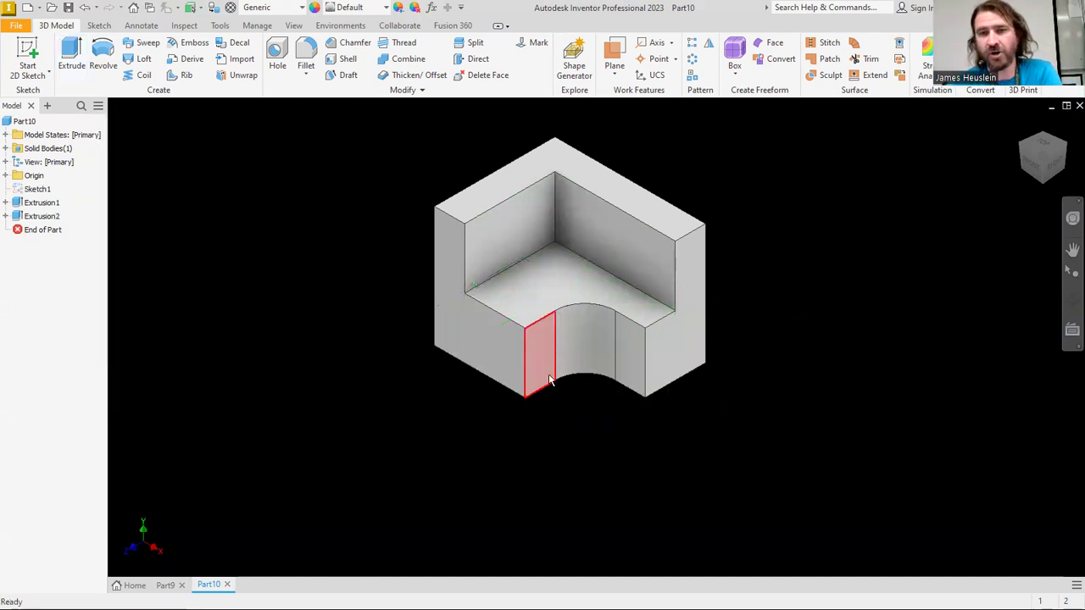
Fillet the top outer edges at the free ends of both walls with a 10 mm radius.
click(1038, 161)
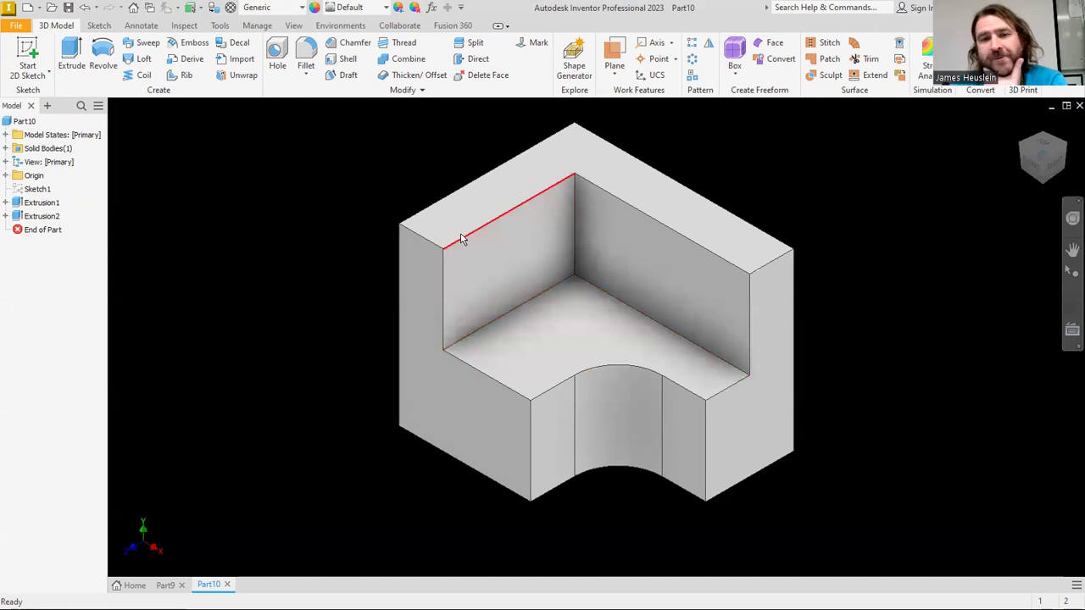
click(306, 57)
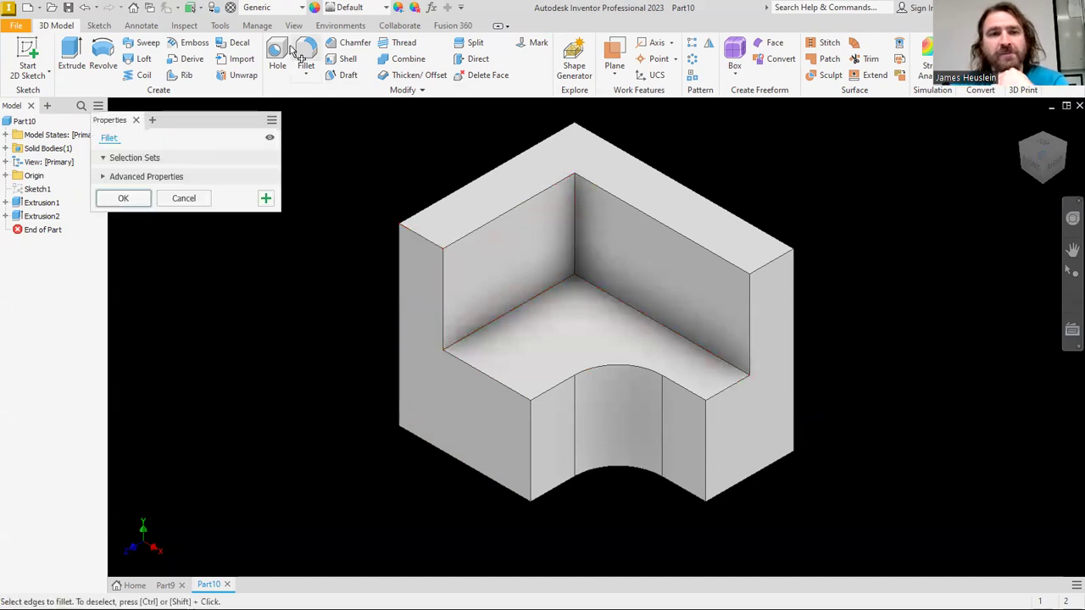
text(10)
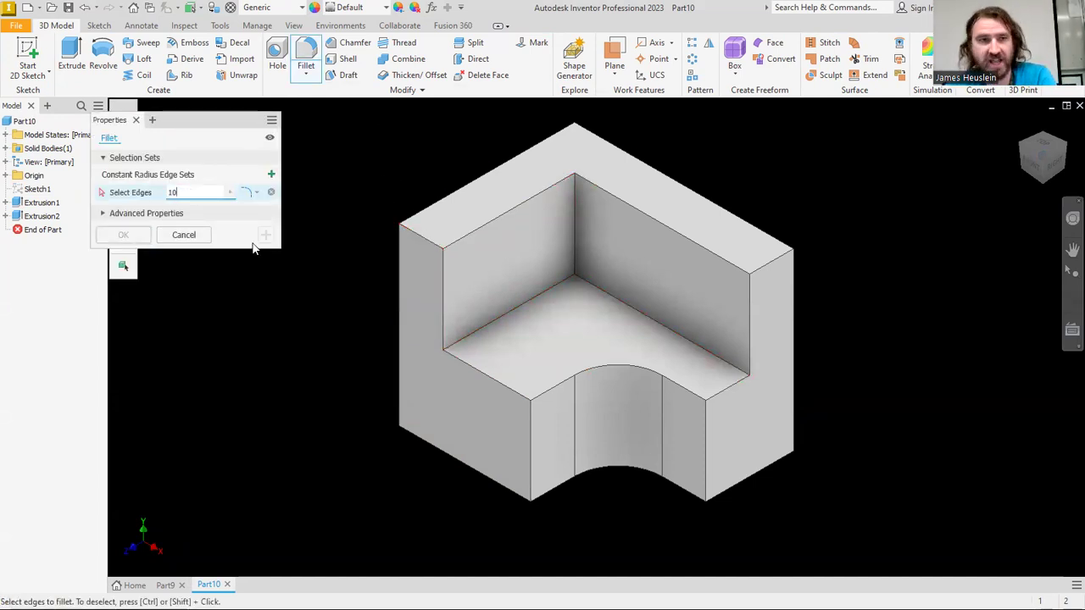
click(420, 232)
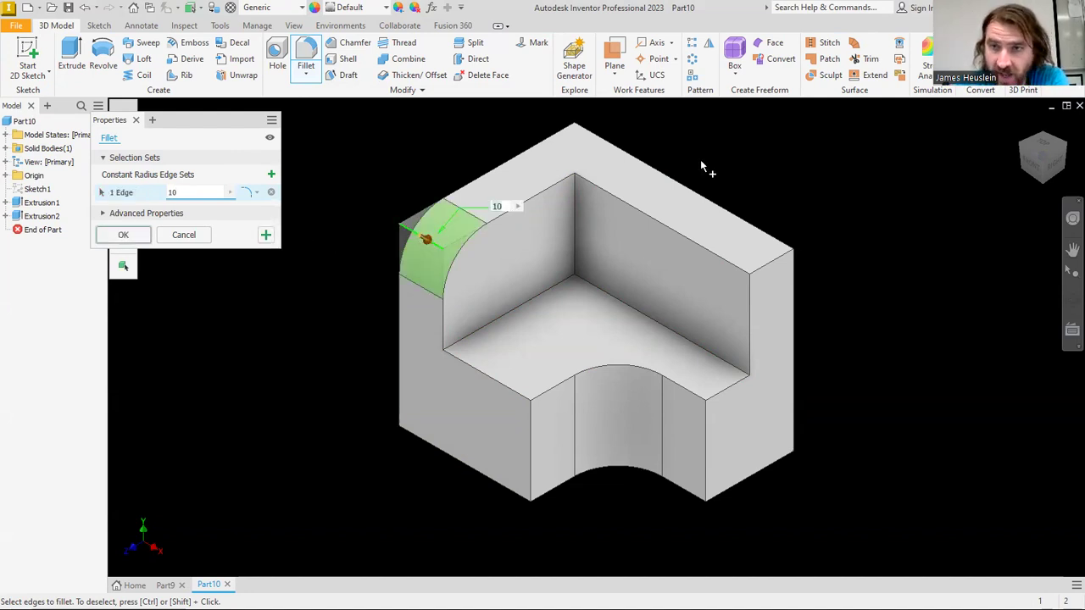
click(776, 256)
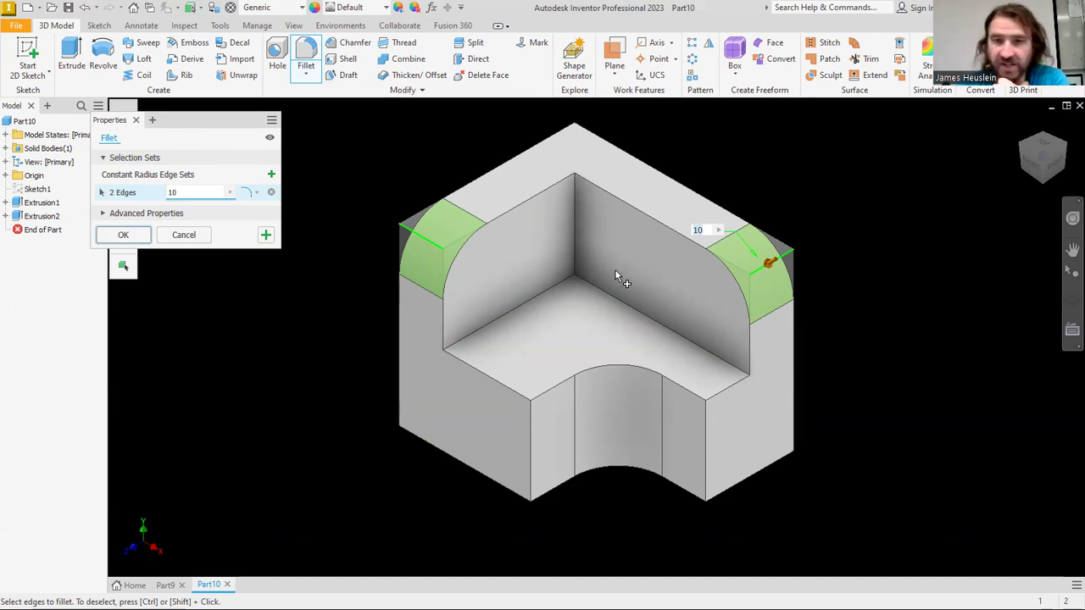
click(123, 235)
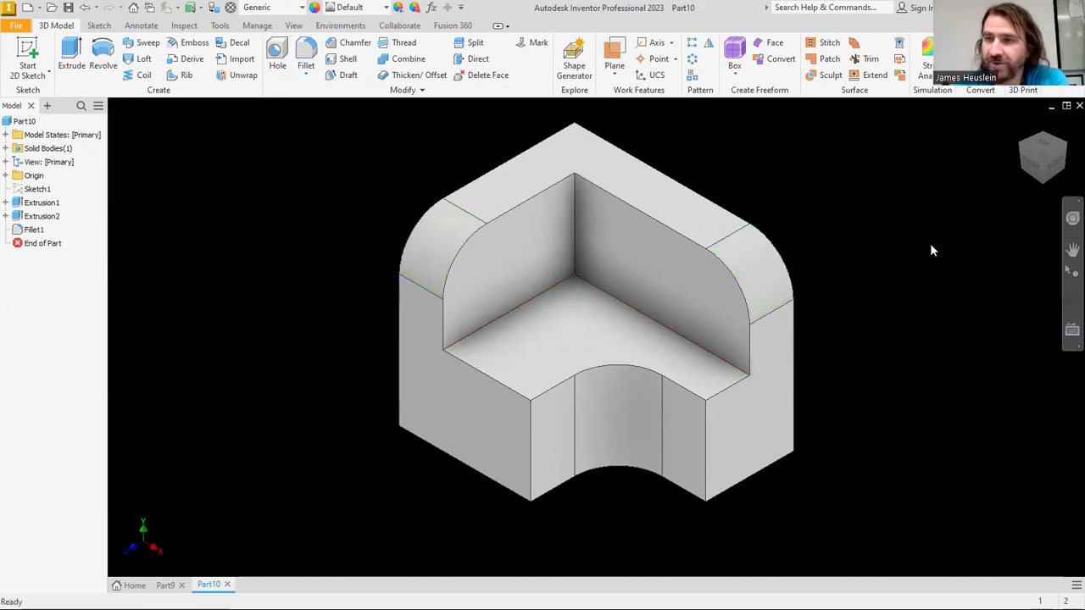